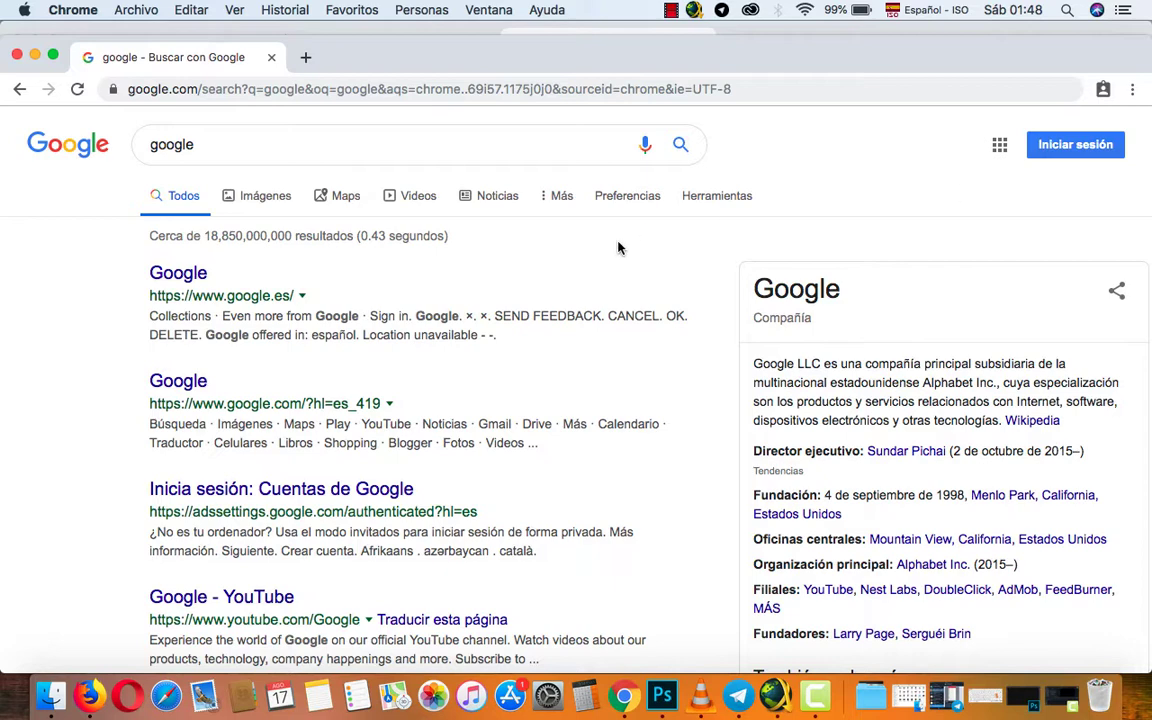
From the google.com result, go to Iniciar sesión, then Crear cuenta for personal use (Para mí).
click(163, 382)
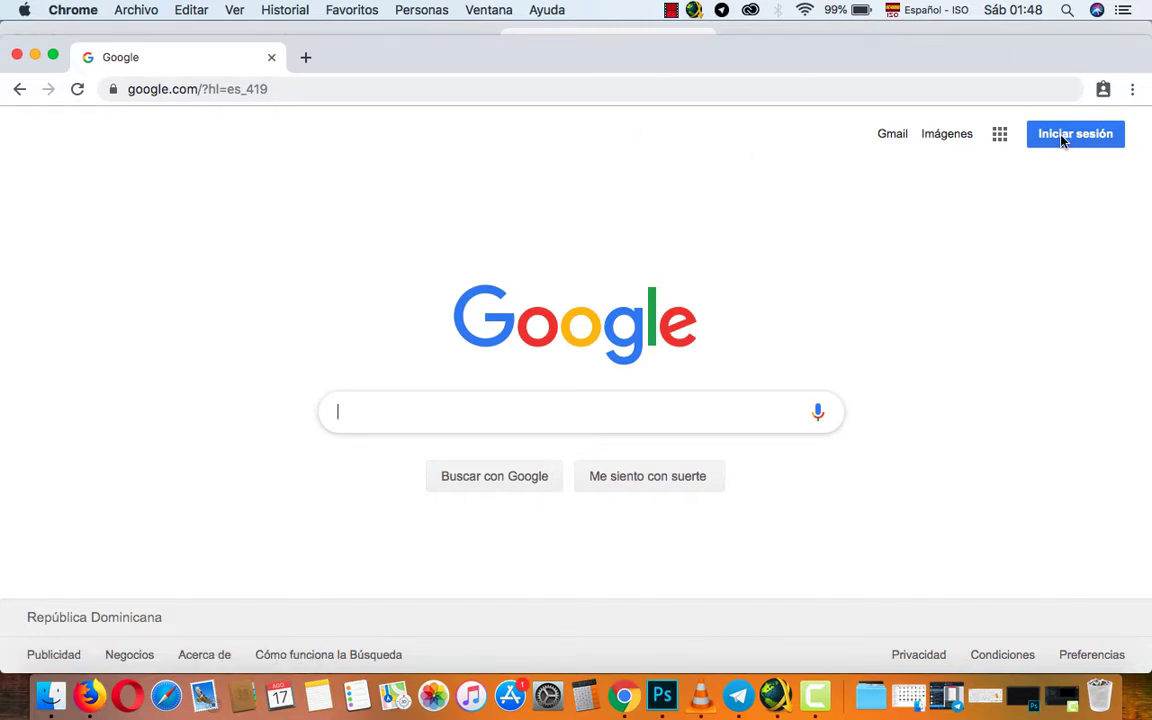
click(1062, 139)
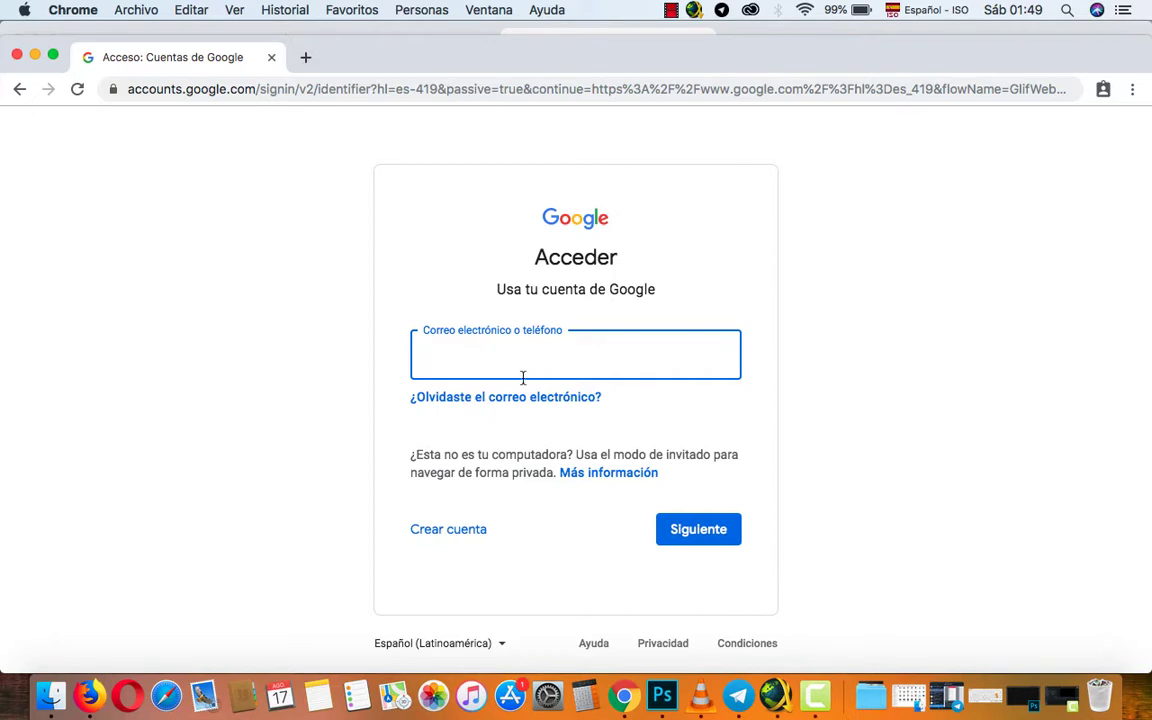
click(441, 532)
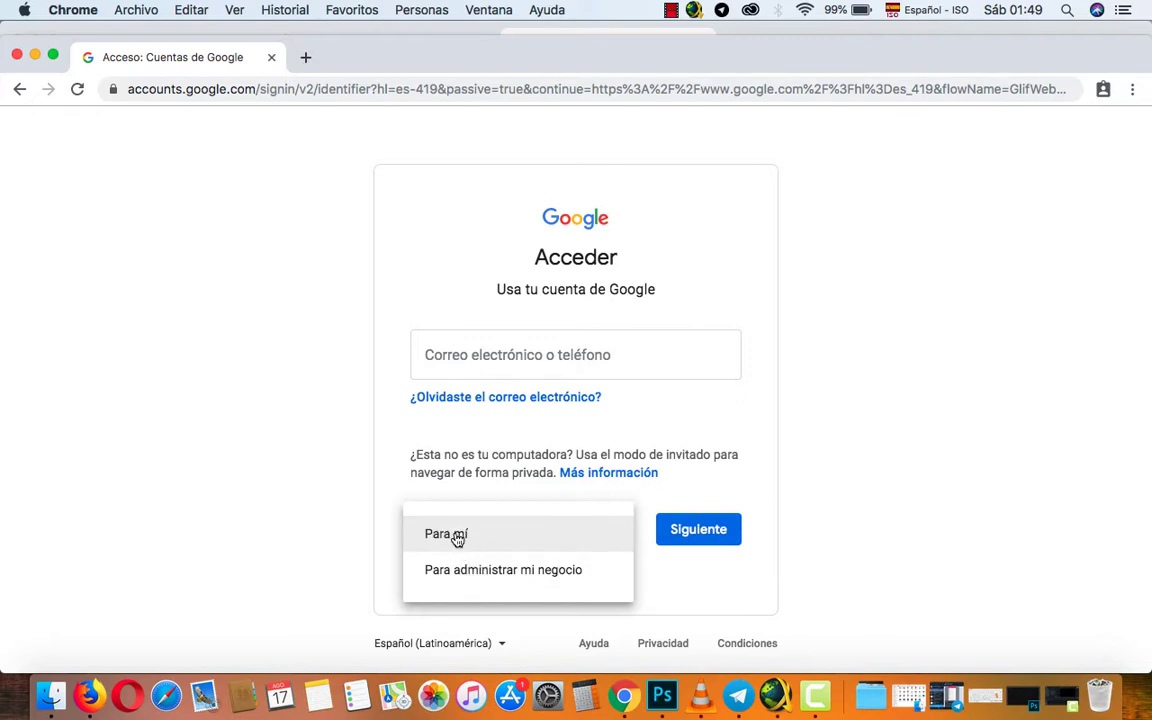
click(456, 538)
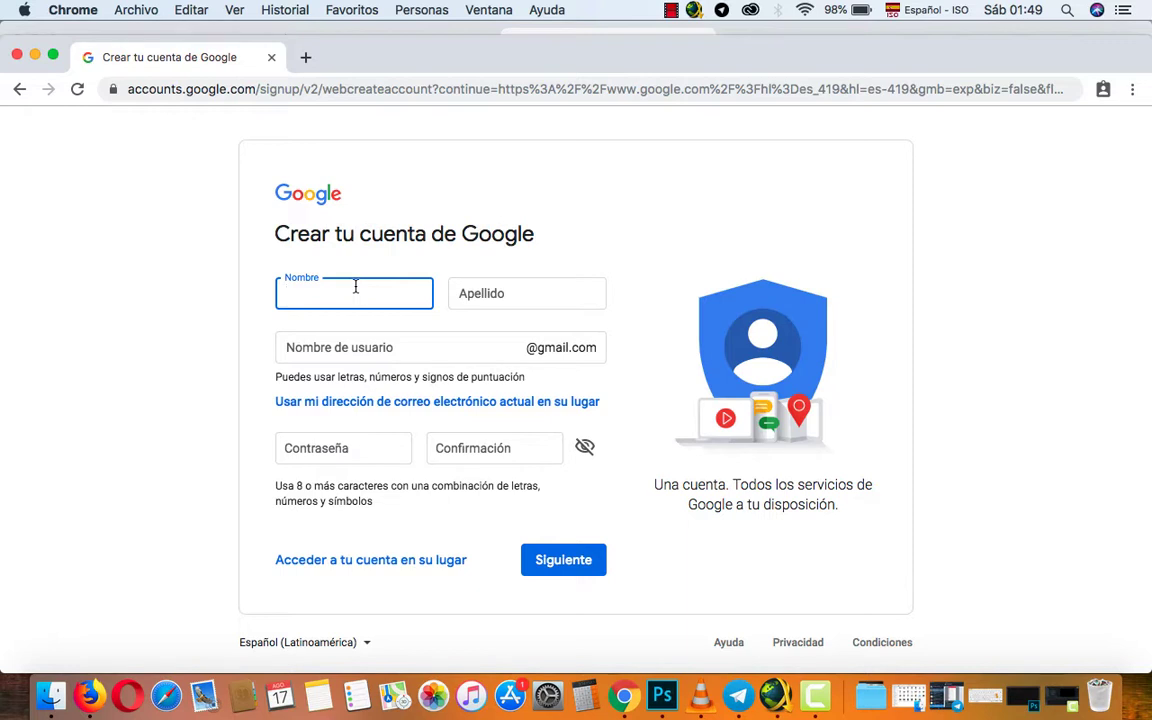
Enter the first name, last name, username, password and confirmation, then submit the form.
click(494, 291)
text(verez)
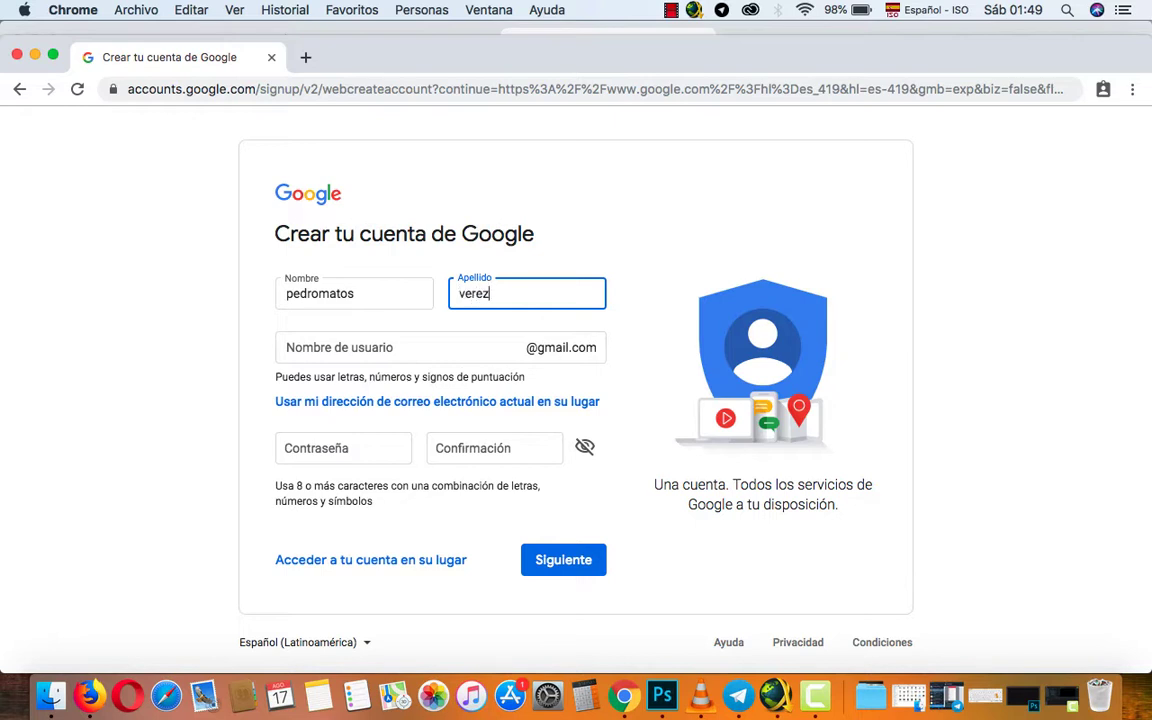
click(416, 342)
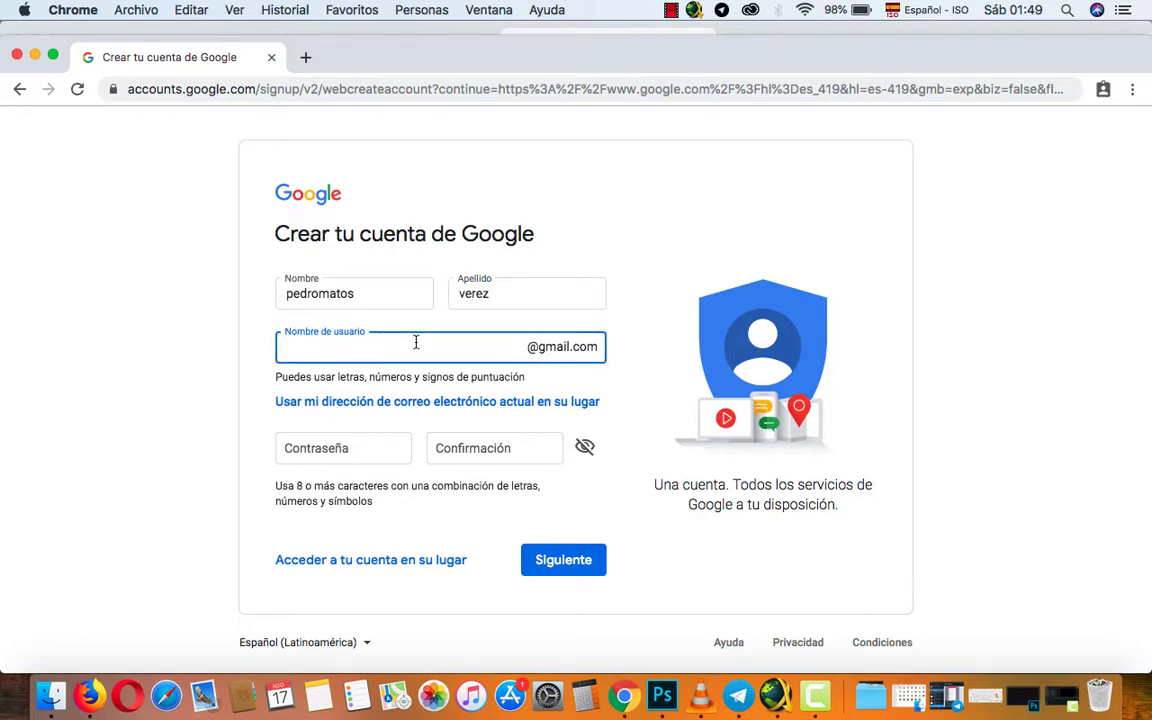
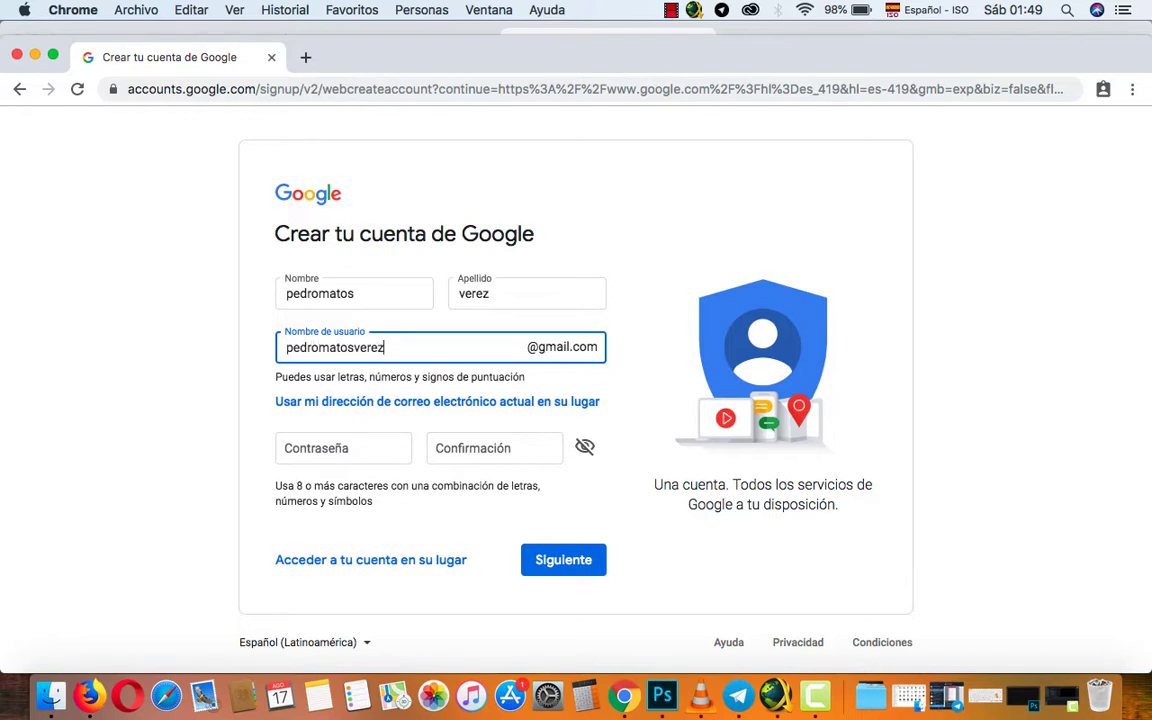
click(326, 441)
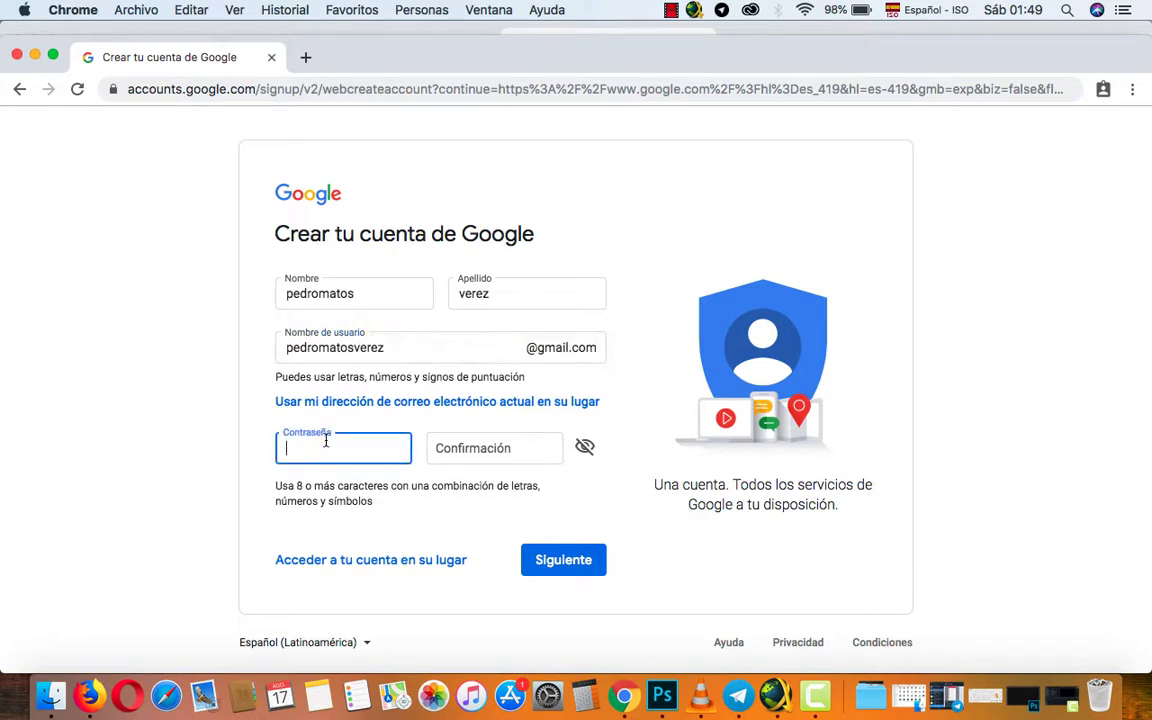
text(********)
click(436, 462)
text(***)
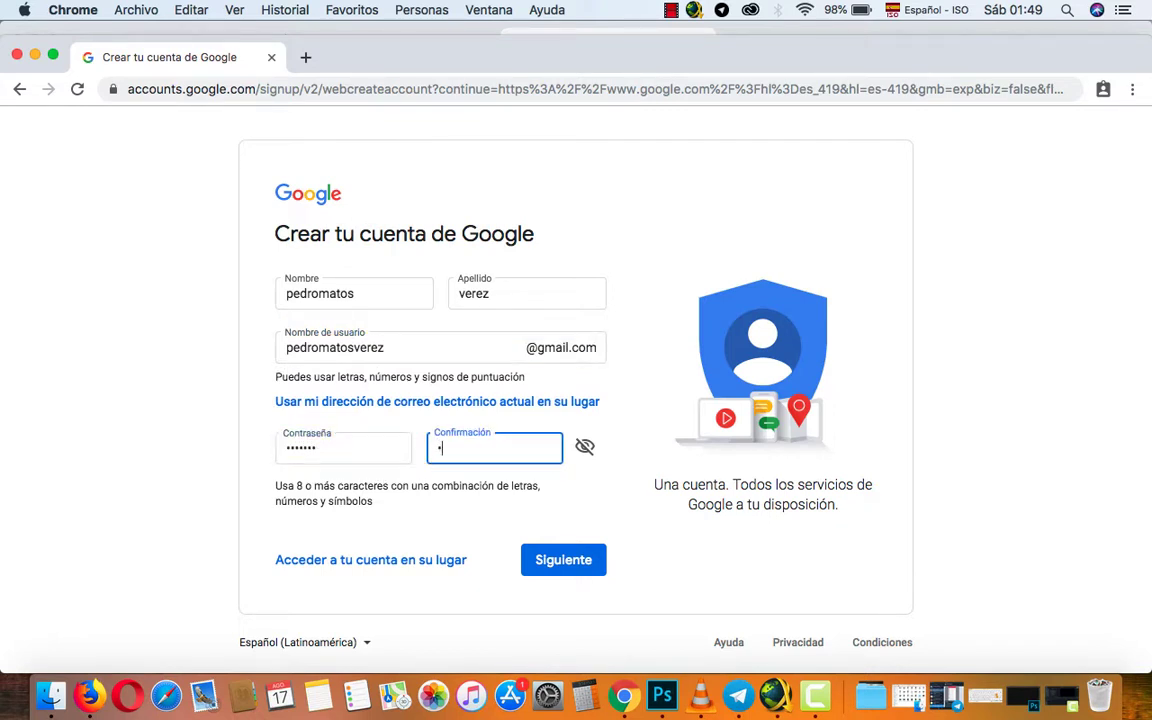
text(*****)
click(540, 567)
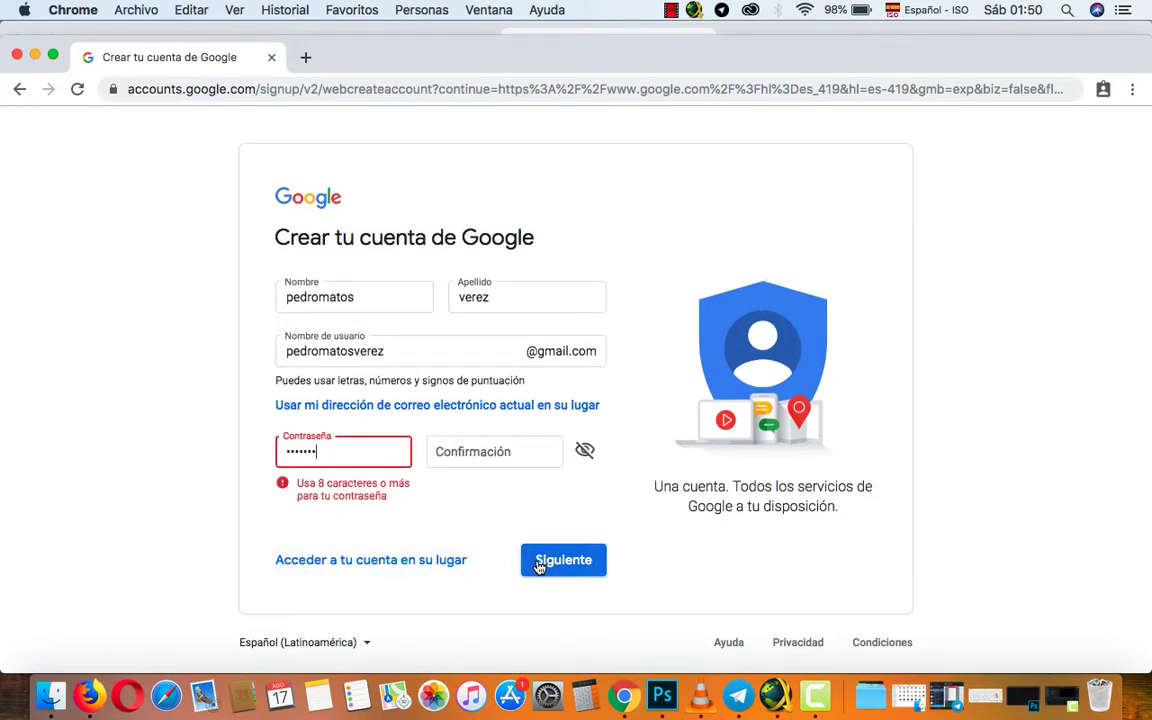
Replace the rejected password and its confirmation, then submit again.
double_click(383, 452)
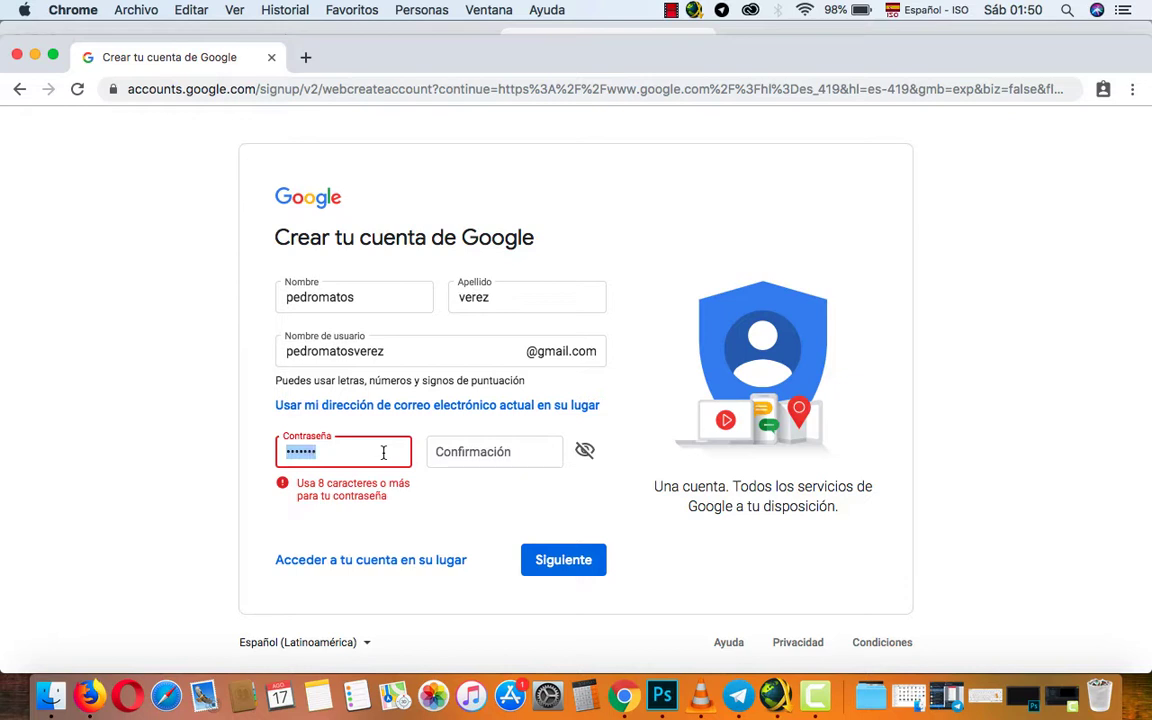
text(p********)
click(489, 452)
text(**)
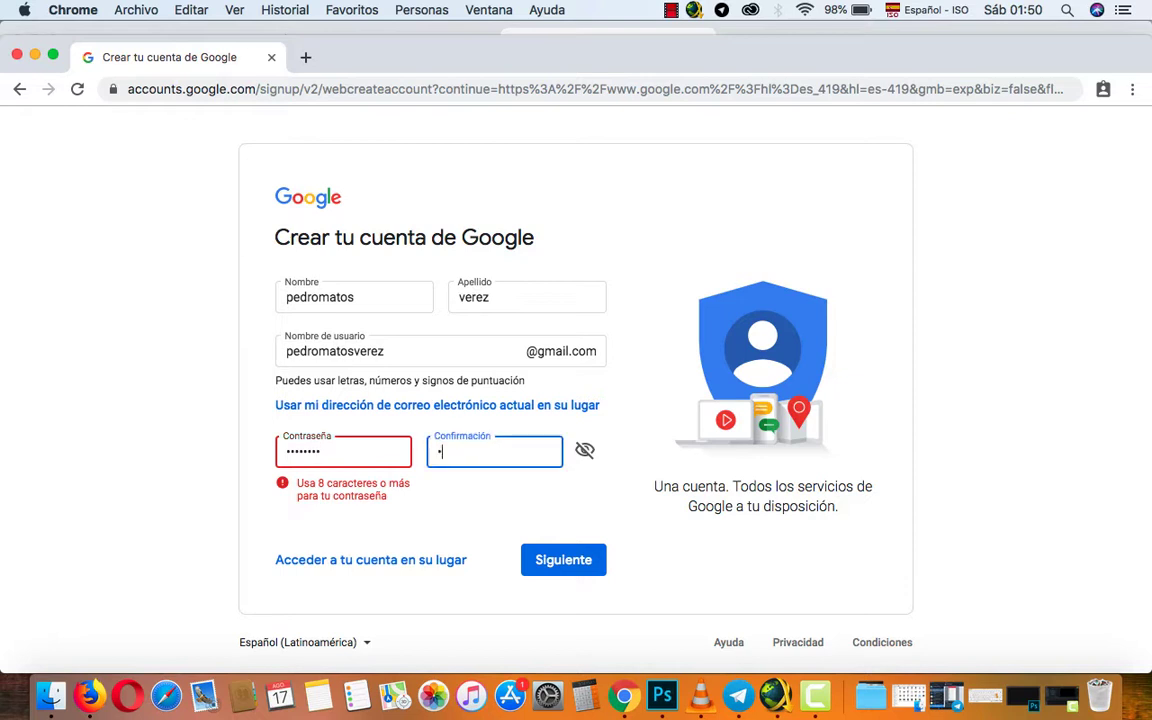
key(BackSpace)
key(BackSpace)
text(********)
click(567, 561)
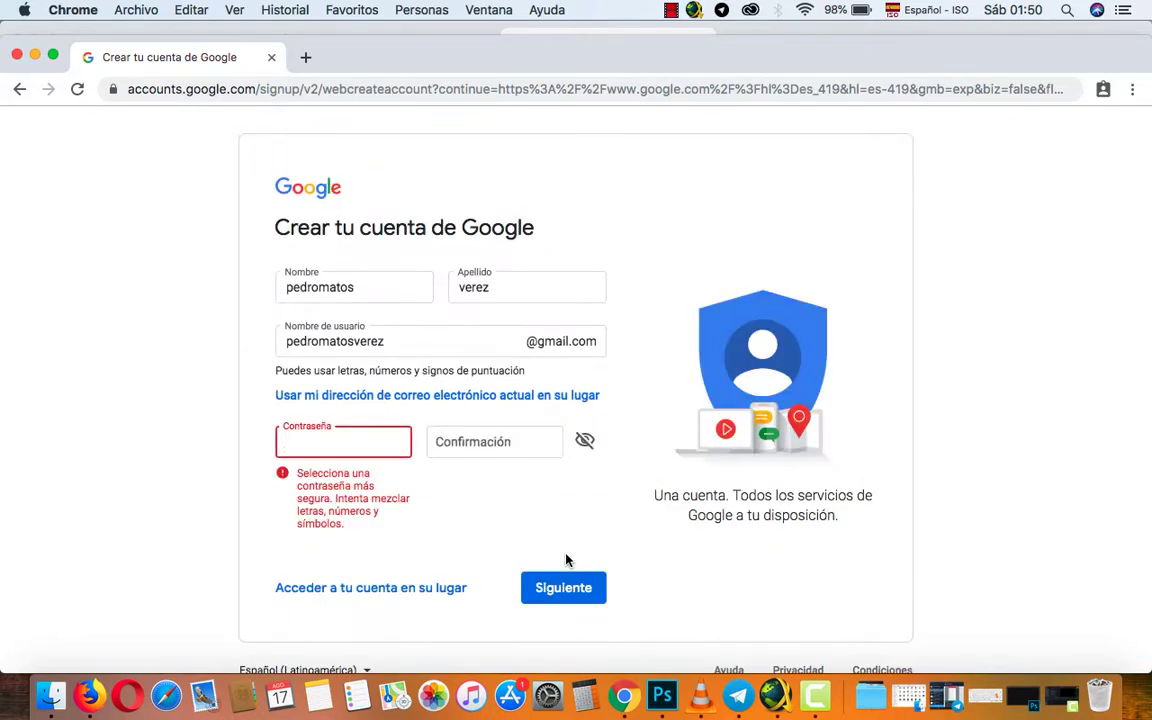
Enter a stronger 13-character password, confirm it, and submit the completed form.
click(371, 436)
text(•••)
key(BackSpace)
key(BackSpace)
key(BackSpace)
text(•••••••••••••)
click(488, 447)
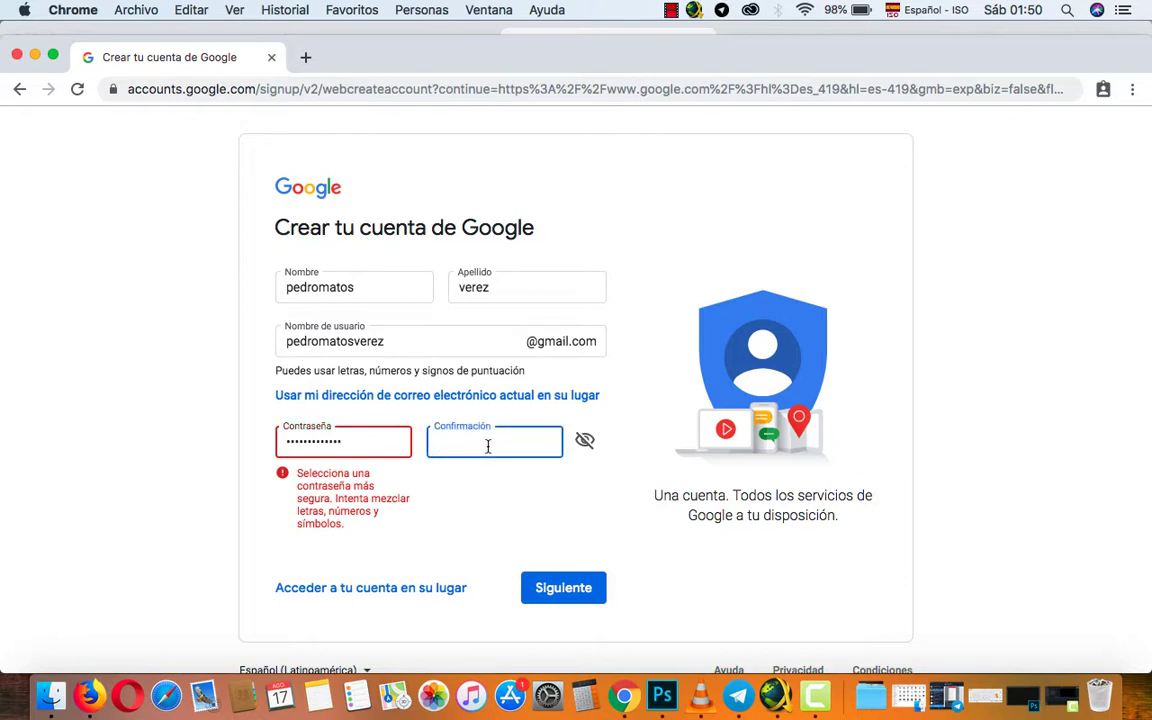
text(•••••••••••••)
click(560, 590)
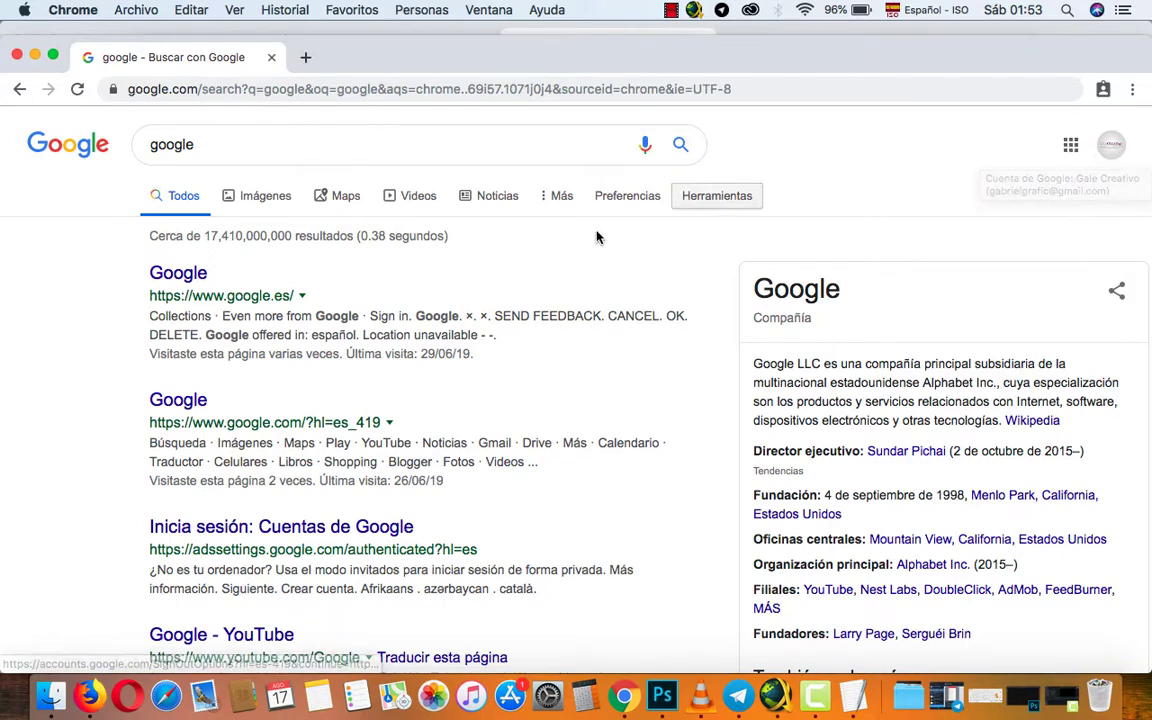
Open Google, return to the 'google' results, and launch Gmail from the apps grid.
click(180, 276)
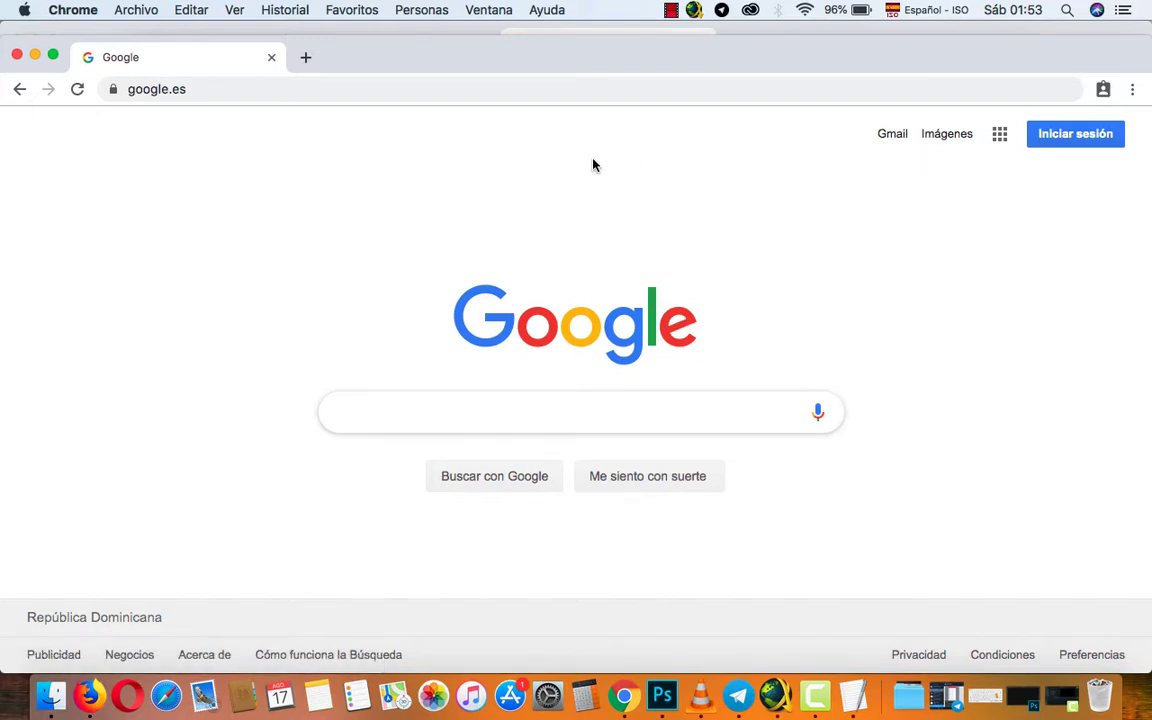
click(76, 91)
click(20, 89)
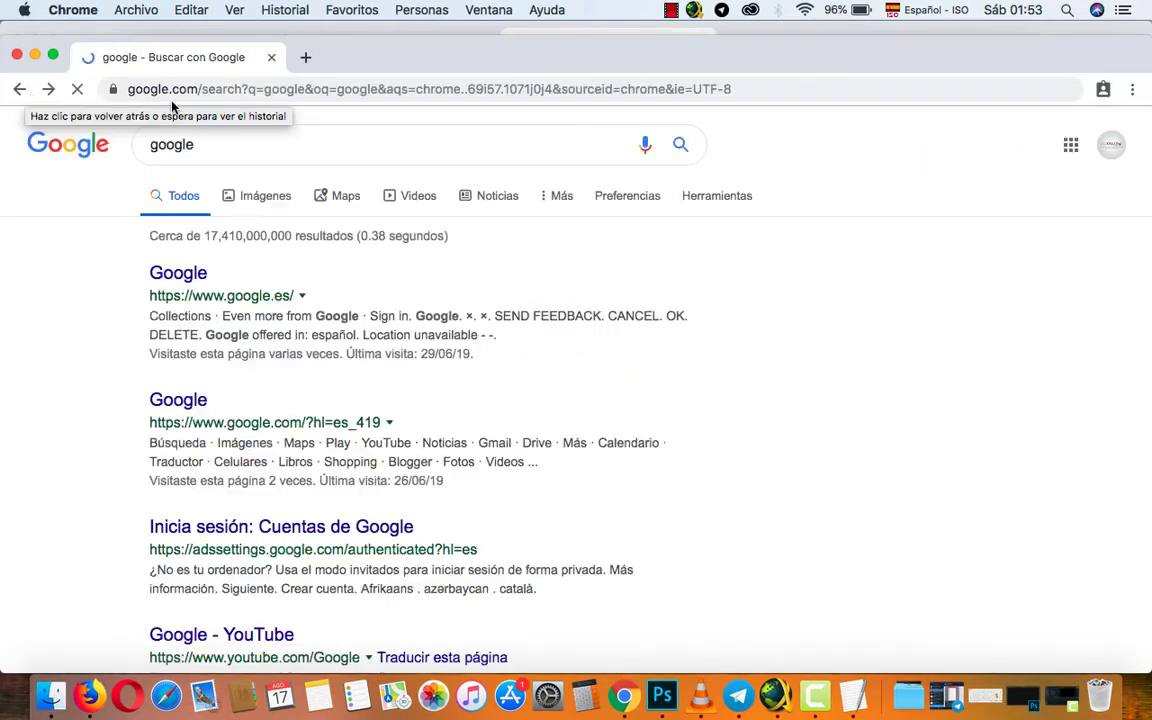
click(1069, 146)
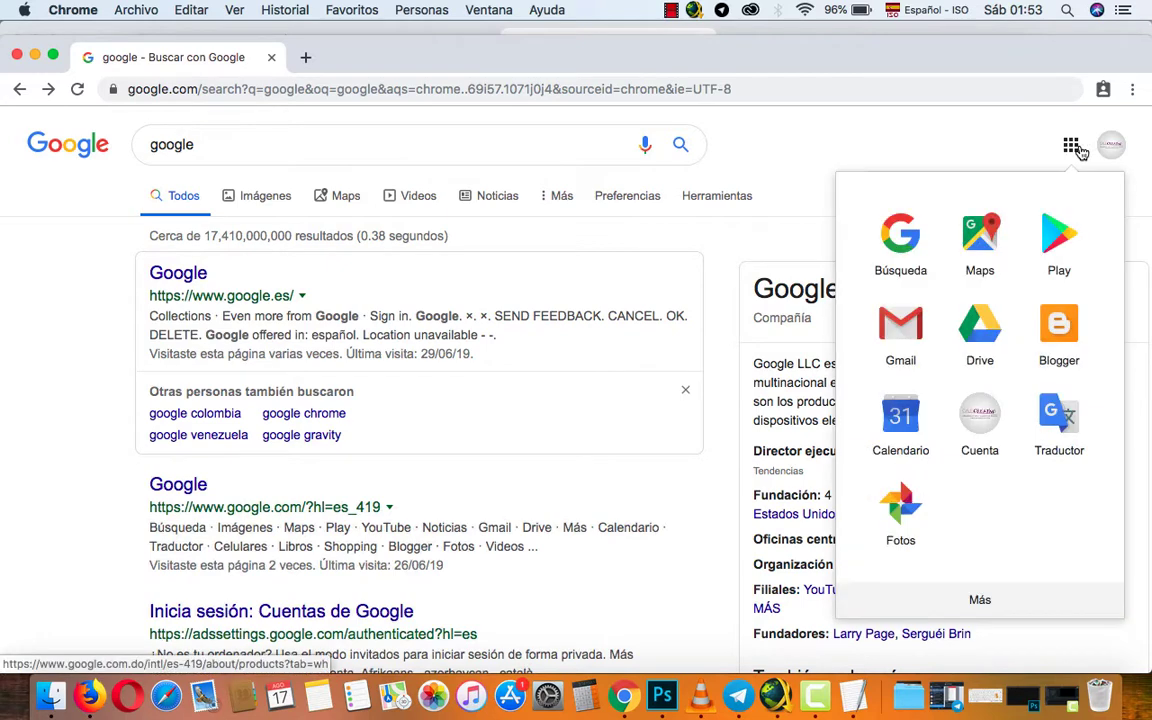
click(895, 330)
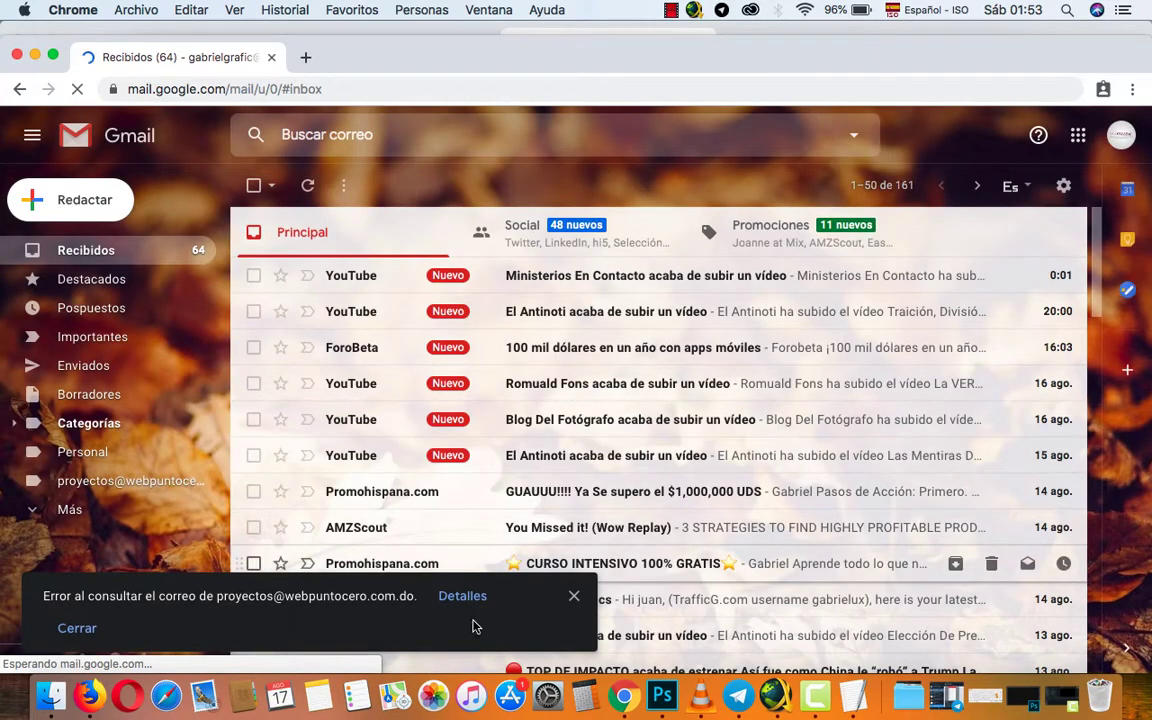
Dismiss the mail-check error and view the inbox's Social category.
click(573, 596)
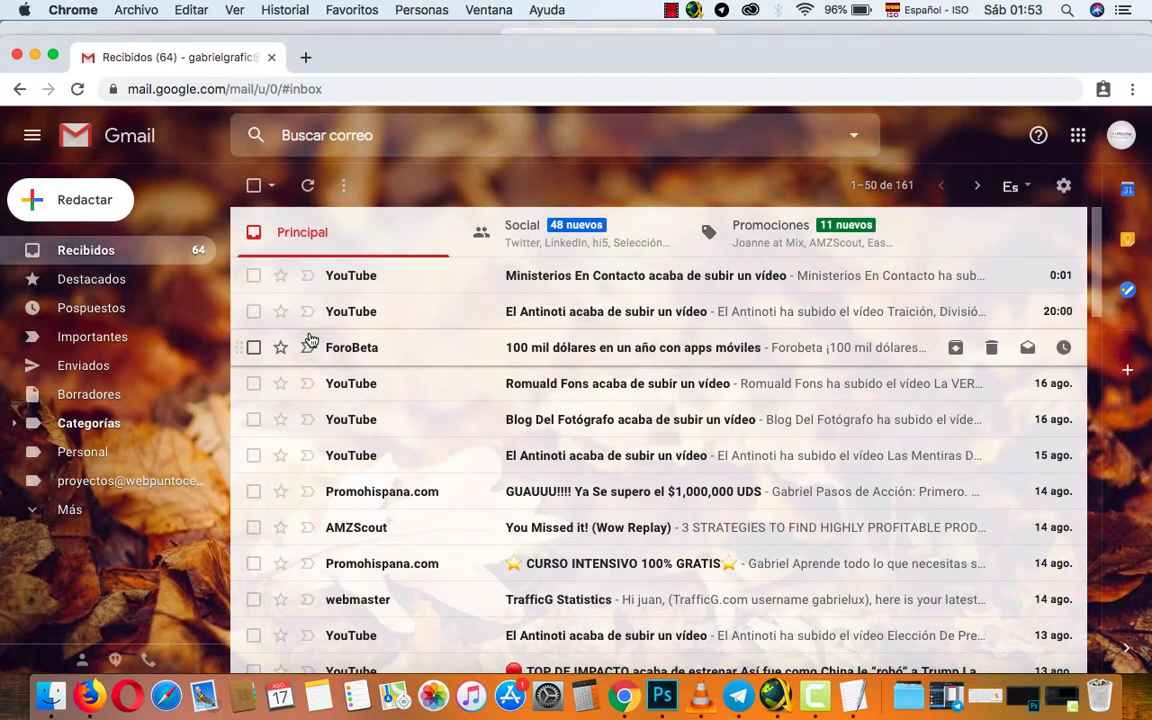
click(106, 259)
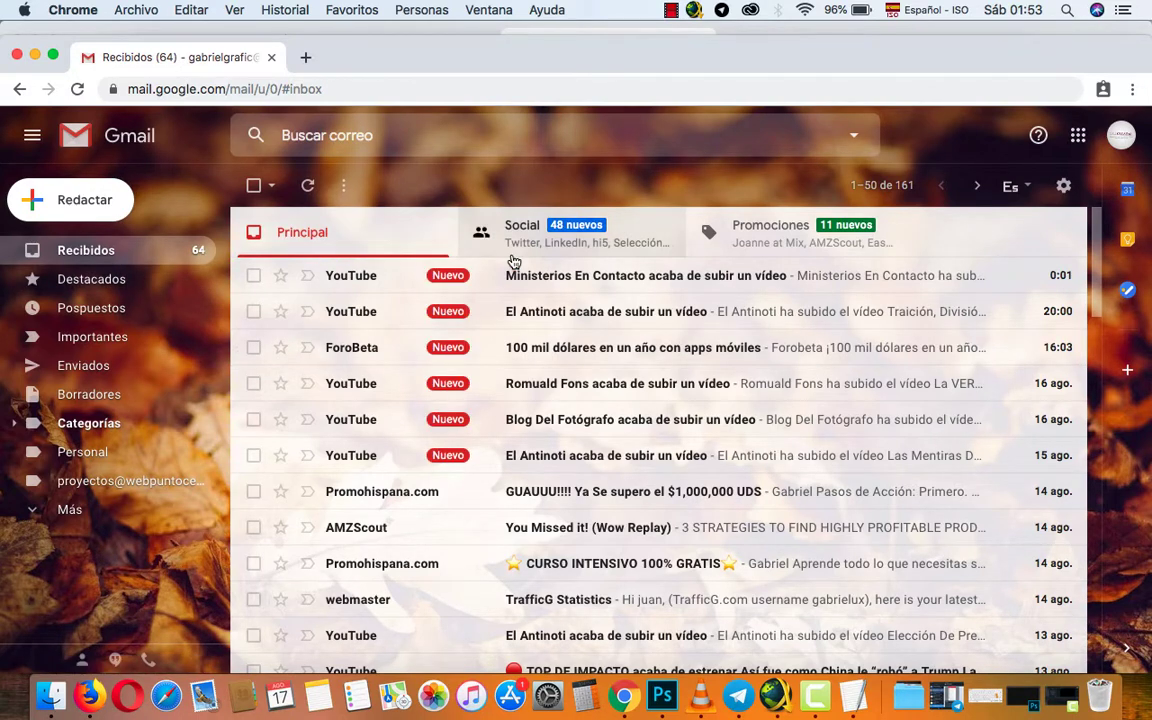
click(472, 240)
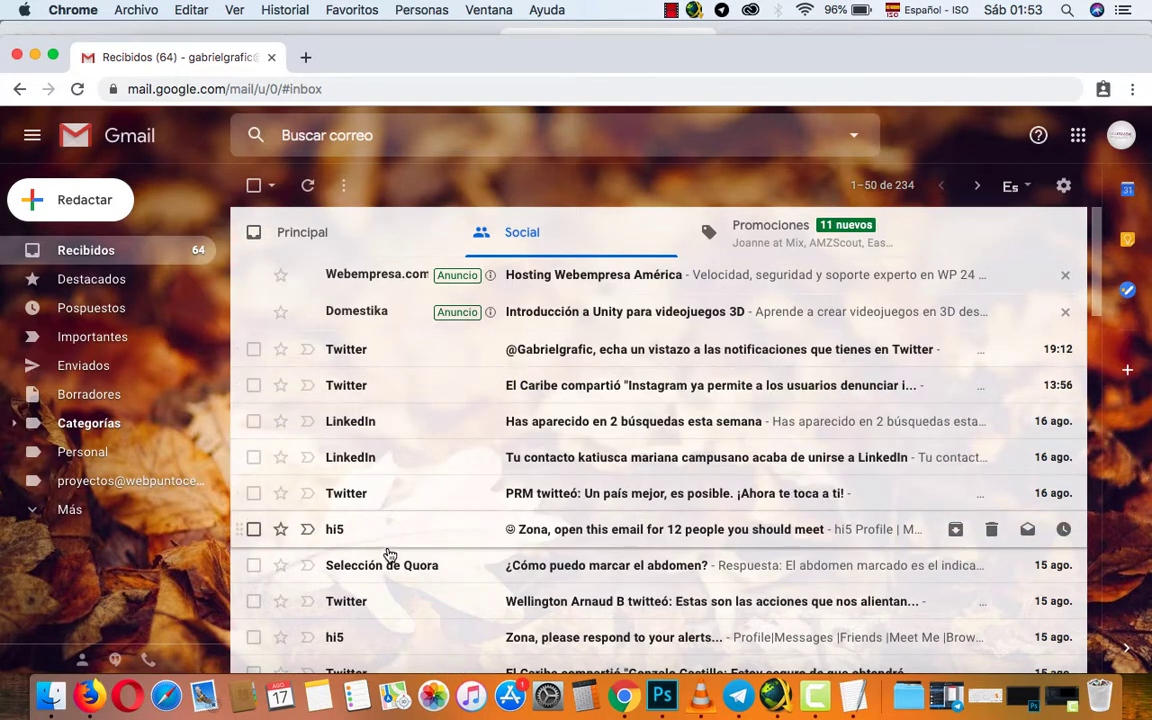
scroll(375, 625, down, 2)
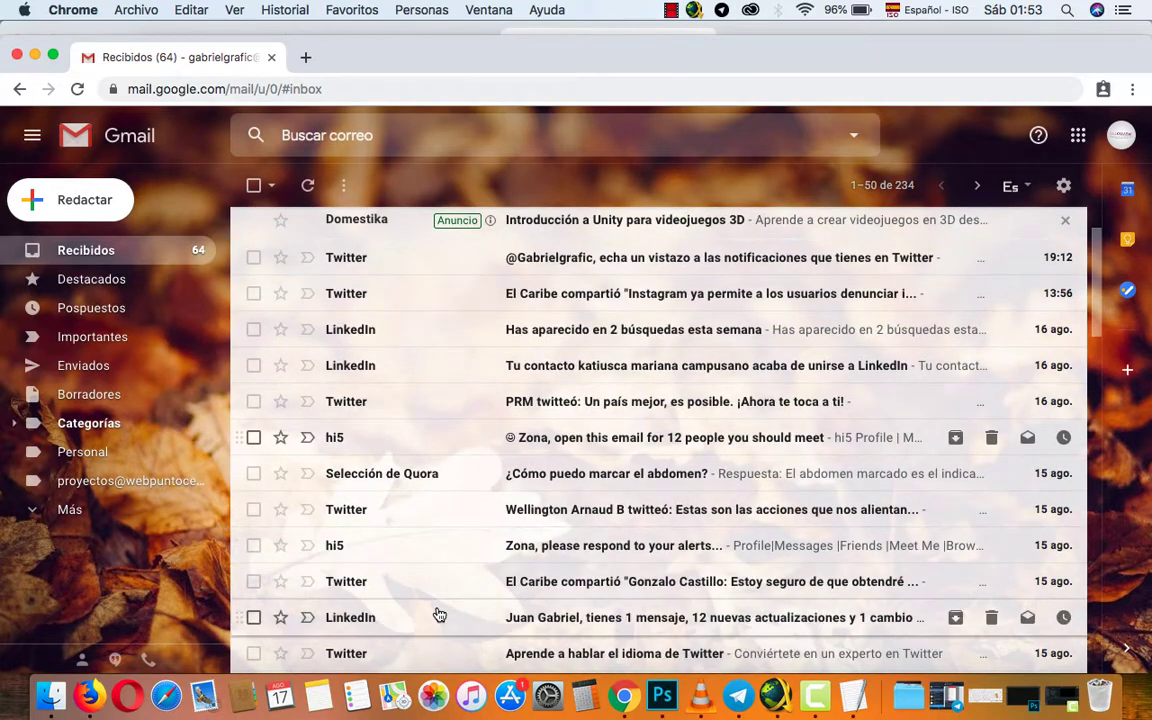
scroll(438, 614, up, 2)
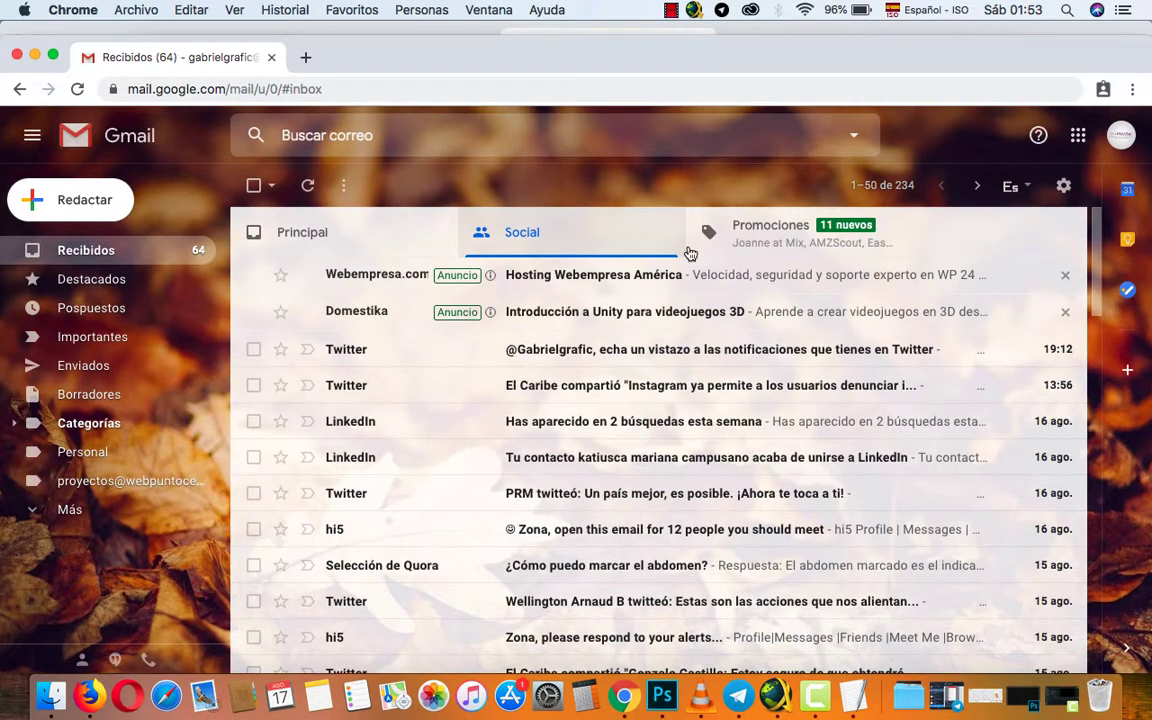
Browse Promociones, Principal and Enviados, then start a new message with Redactar.
click(755, 225)
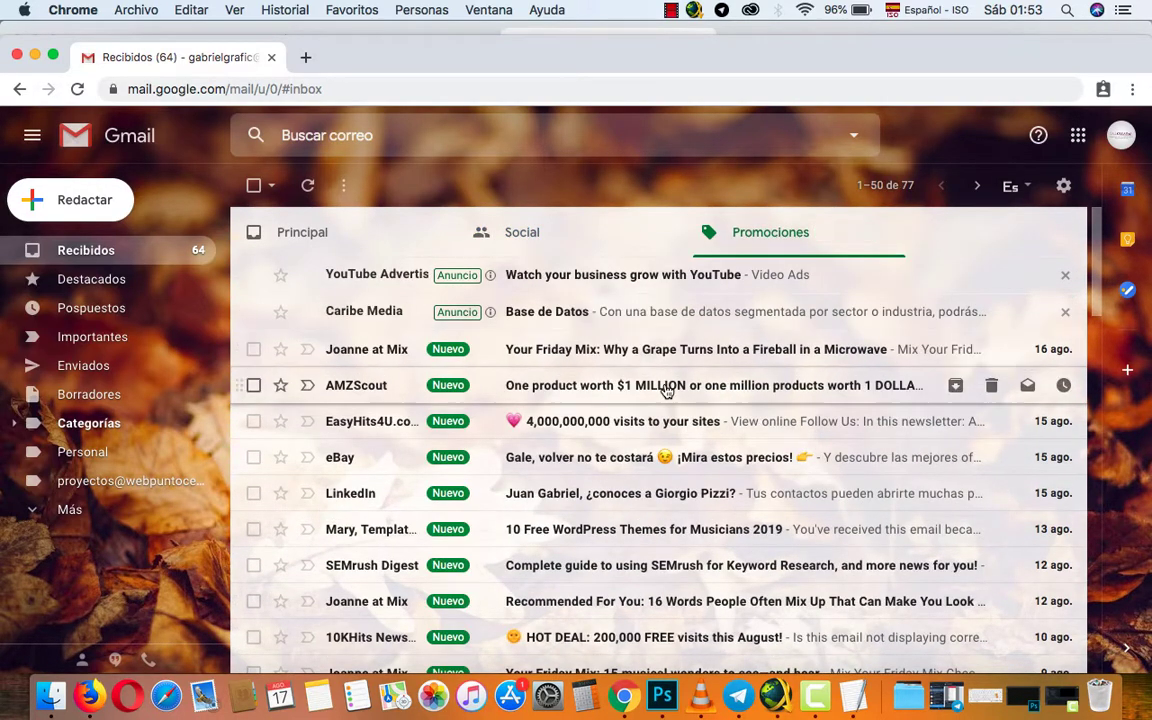
click(303, 236)
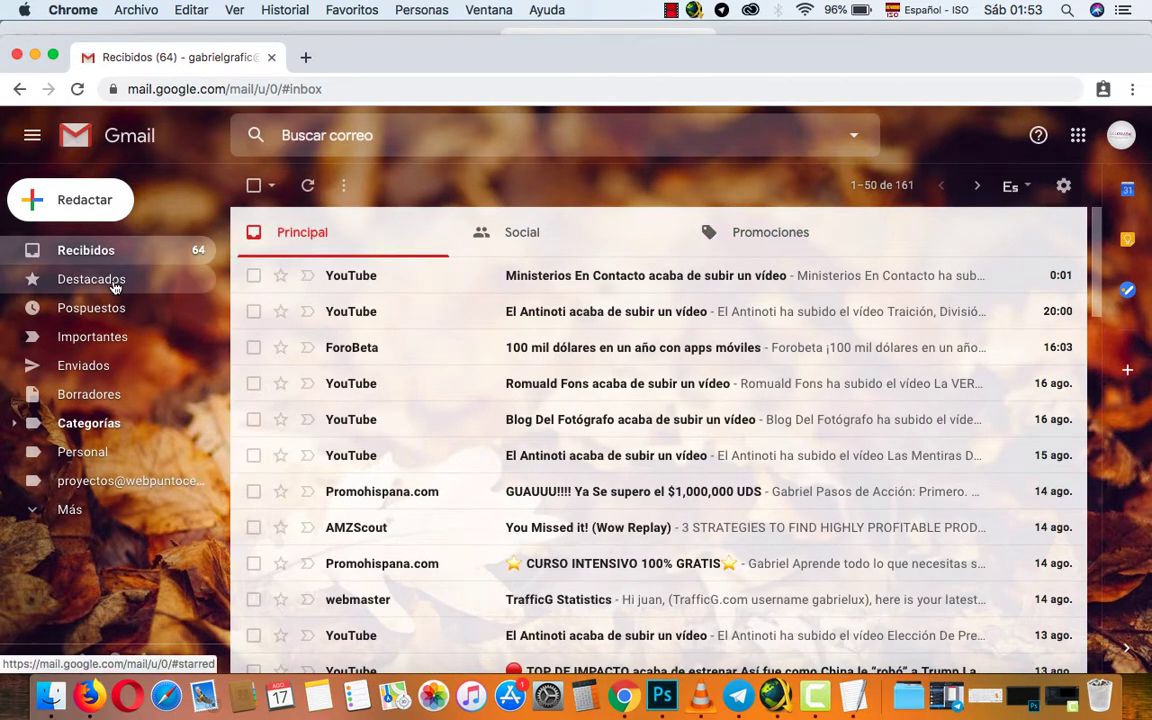
click(88, 368)
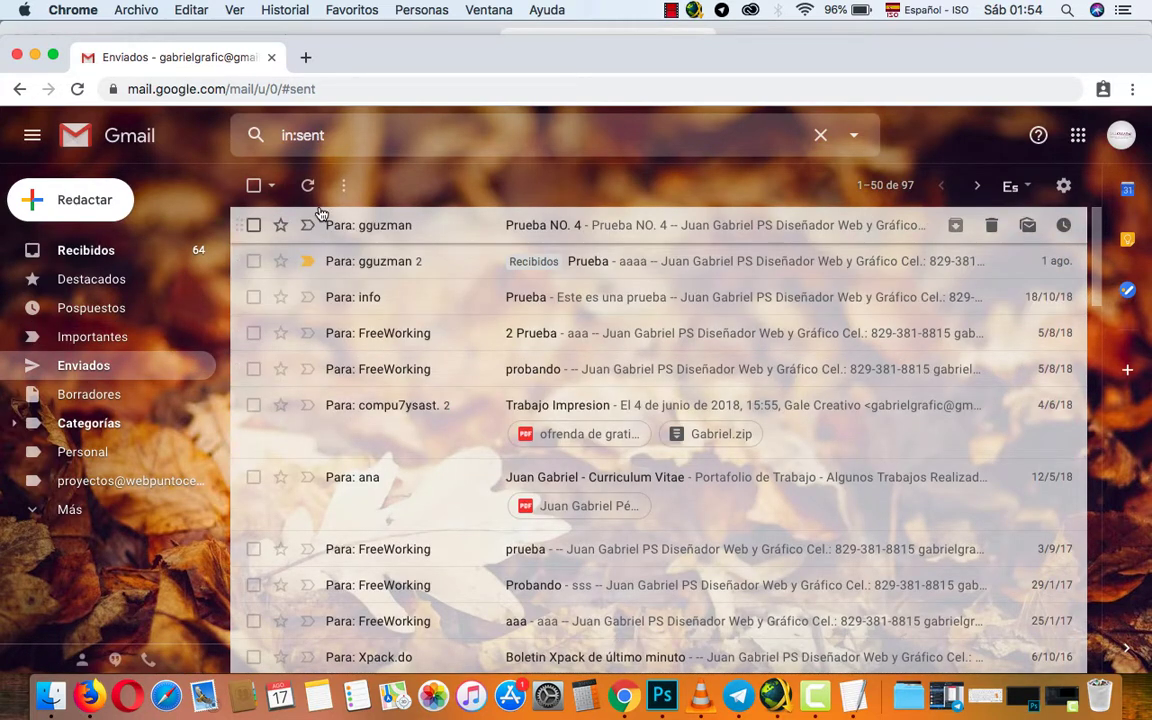
click(87, 203)
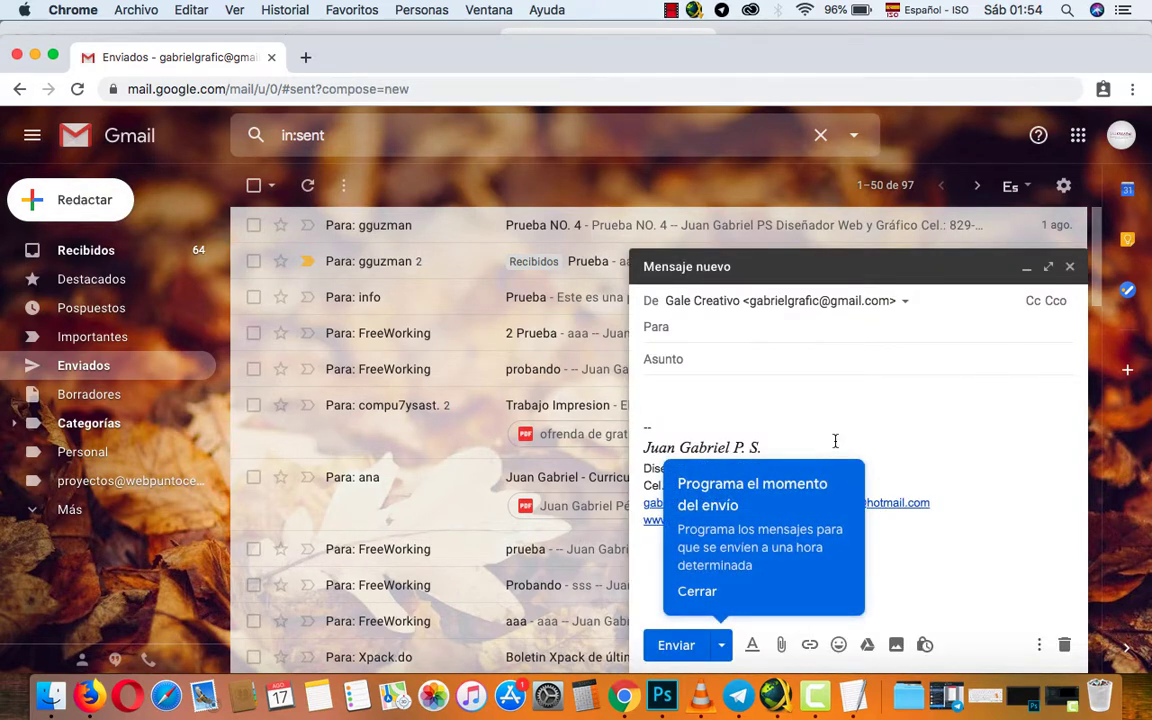
Close the 'Programa el momento del envío' tip and reveal the recipient and subject fields.
click(836, 444)
click(724, 646)
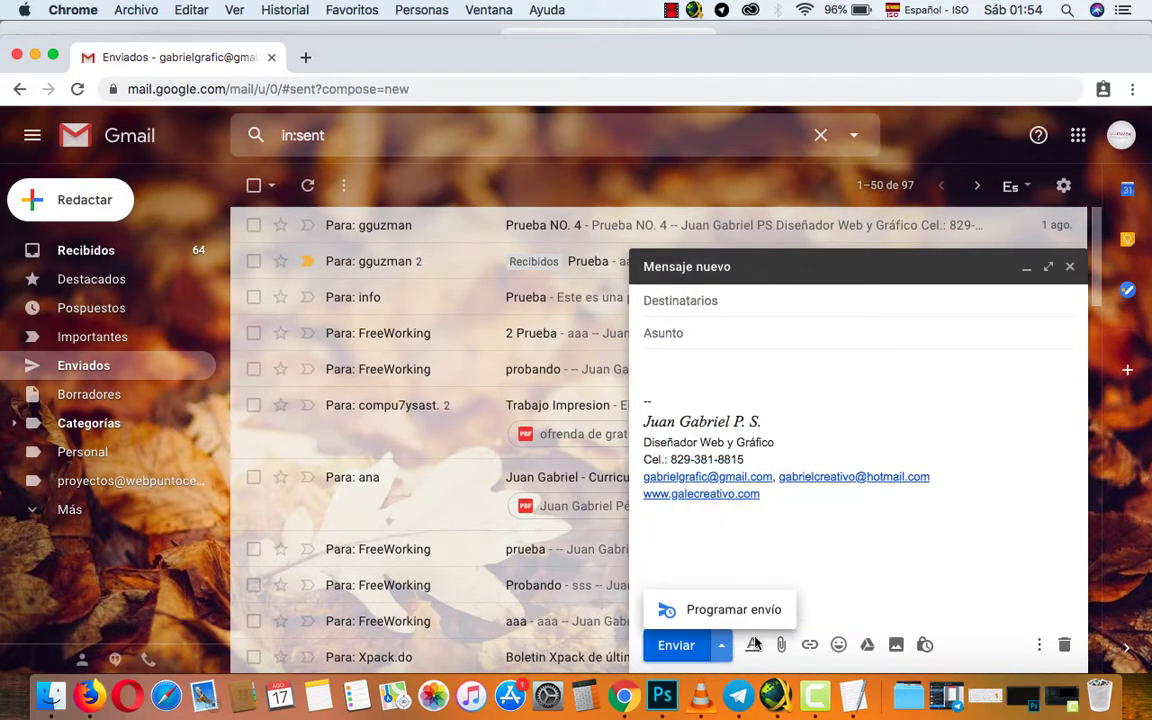
click(811, 566)
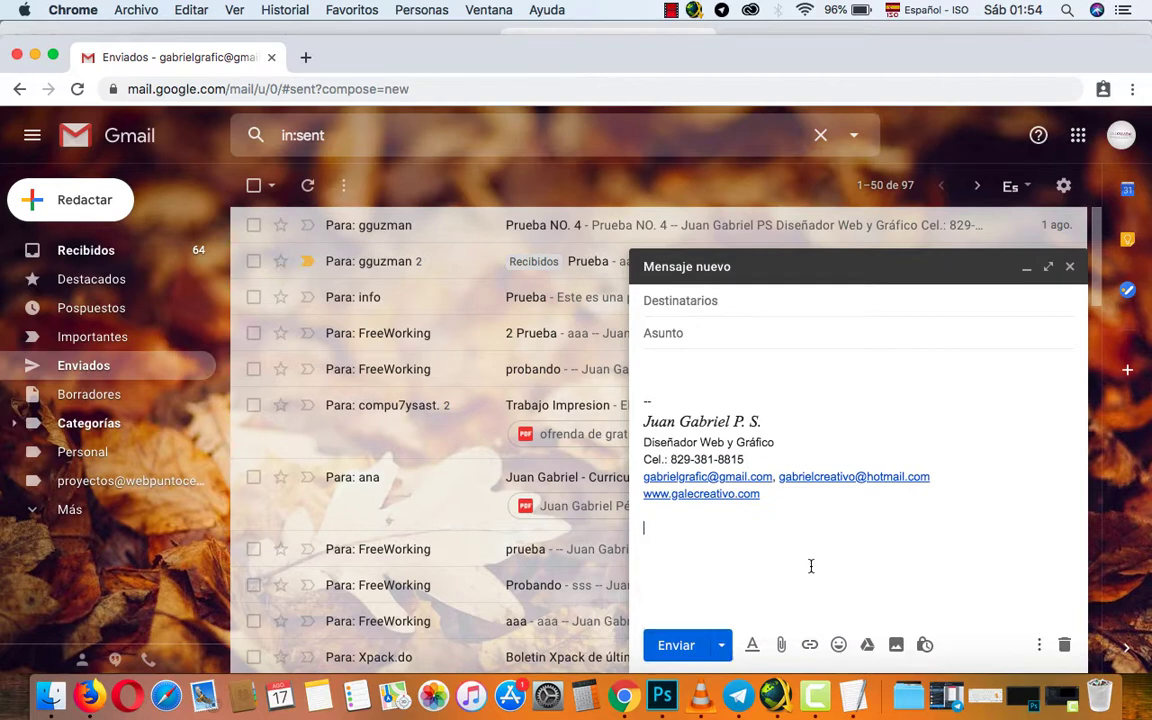
click(689, 301)
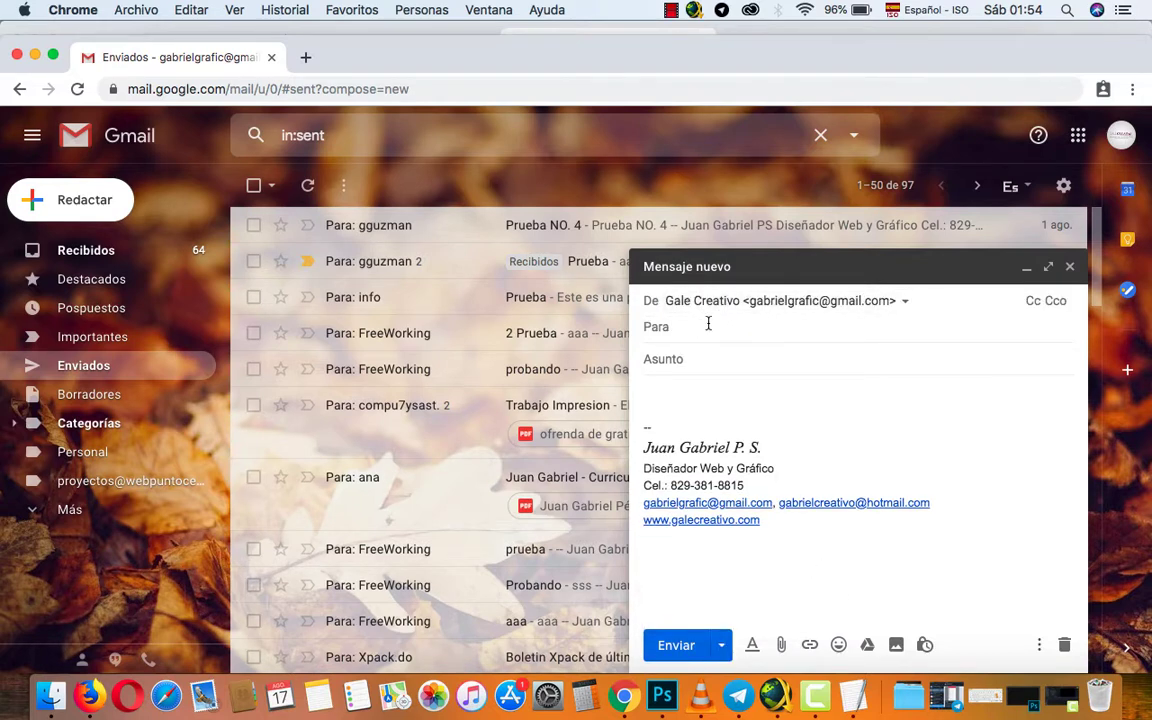
click(678, 362)
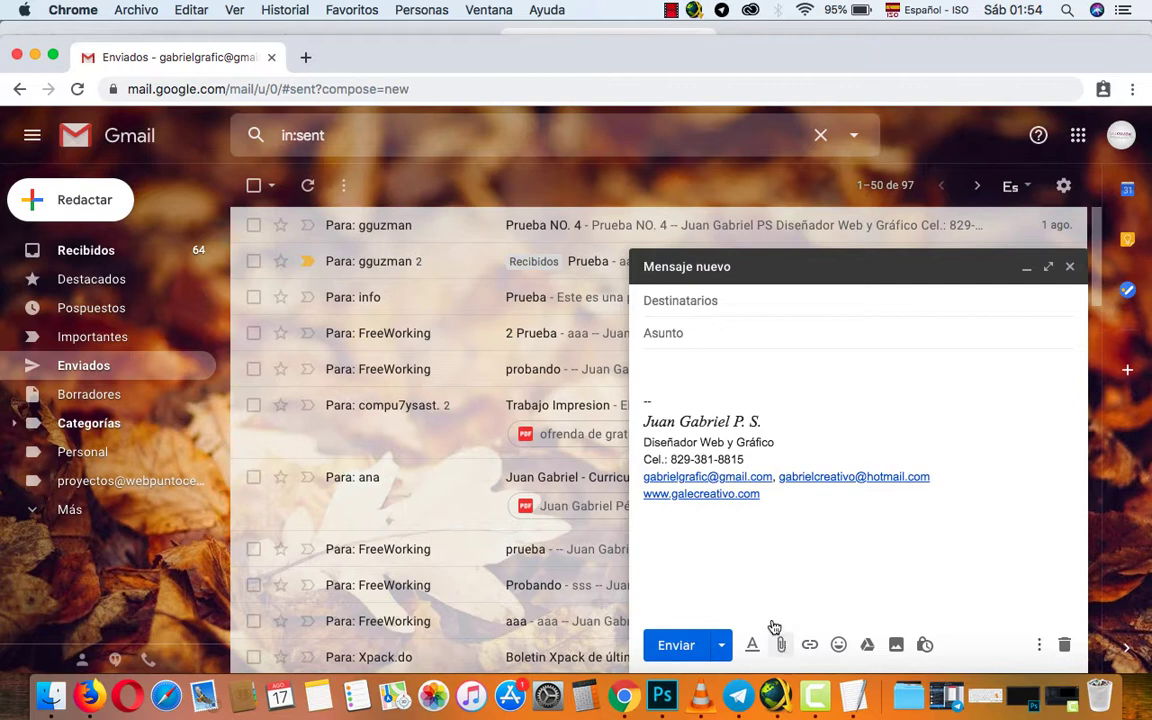
Attach gabo.jpg from the Escritorio folder to the draft.
click(781, 645)
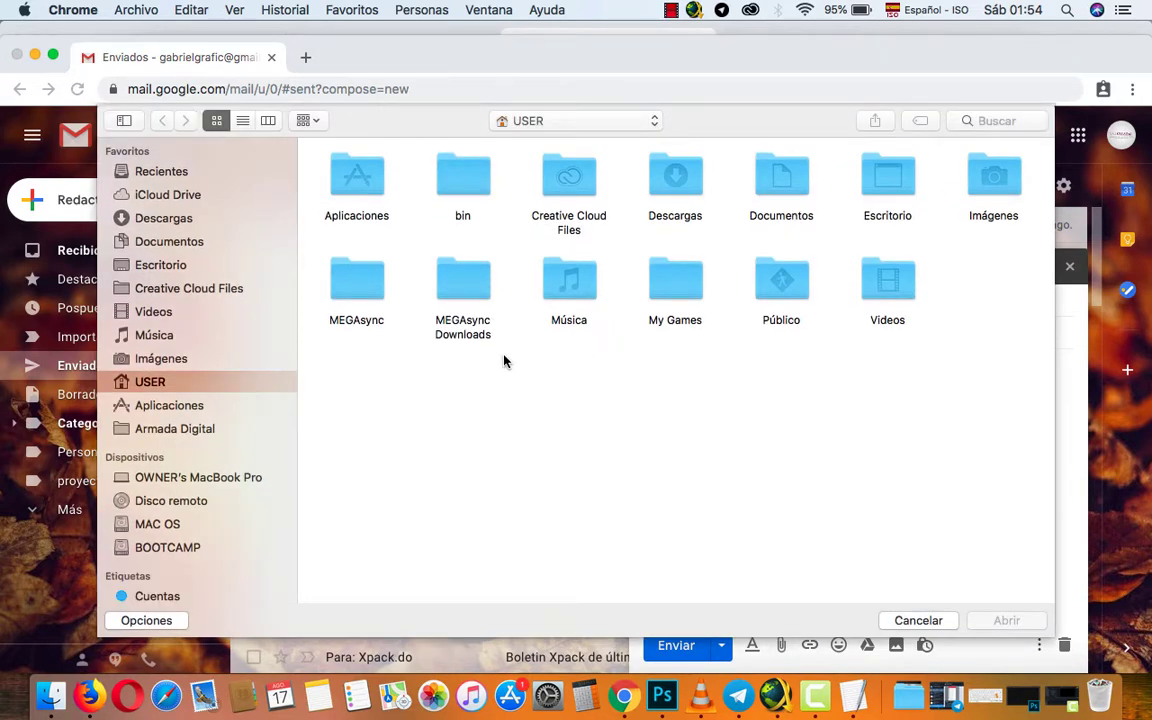
click(152, 268)
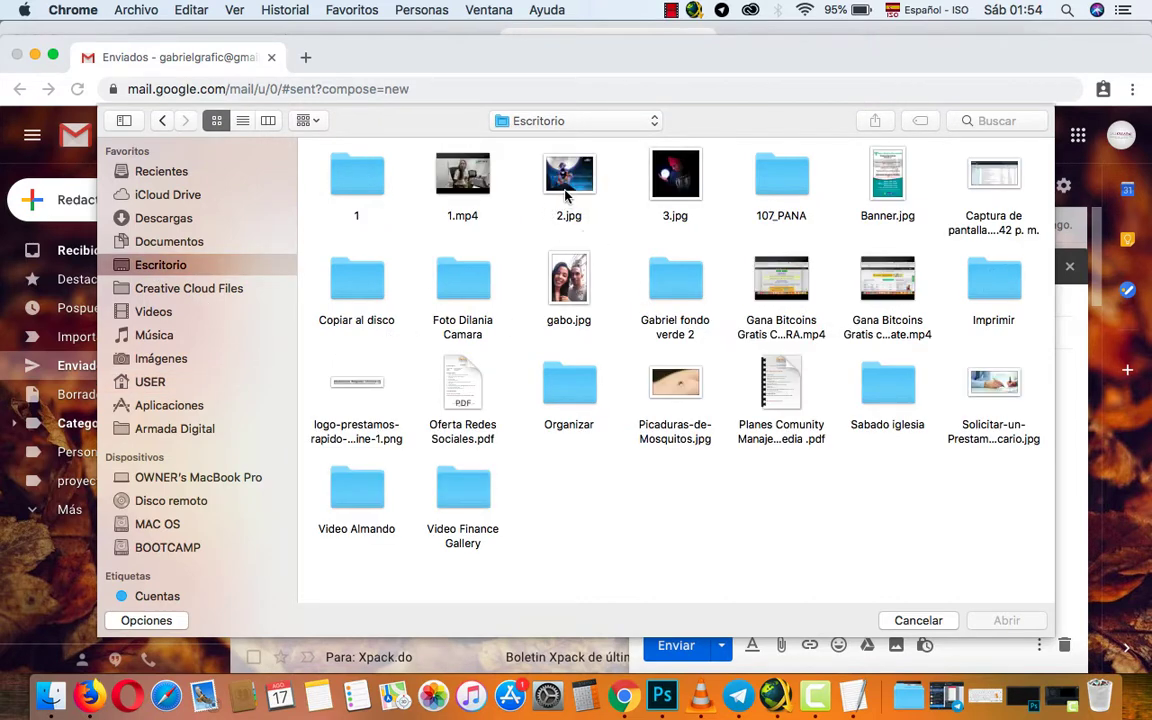
click(580, 297)
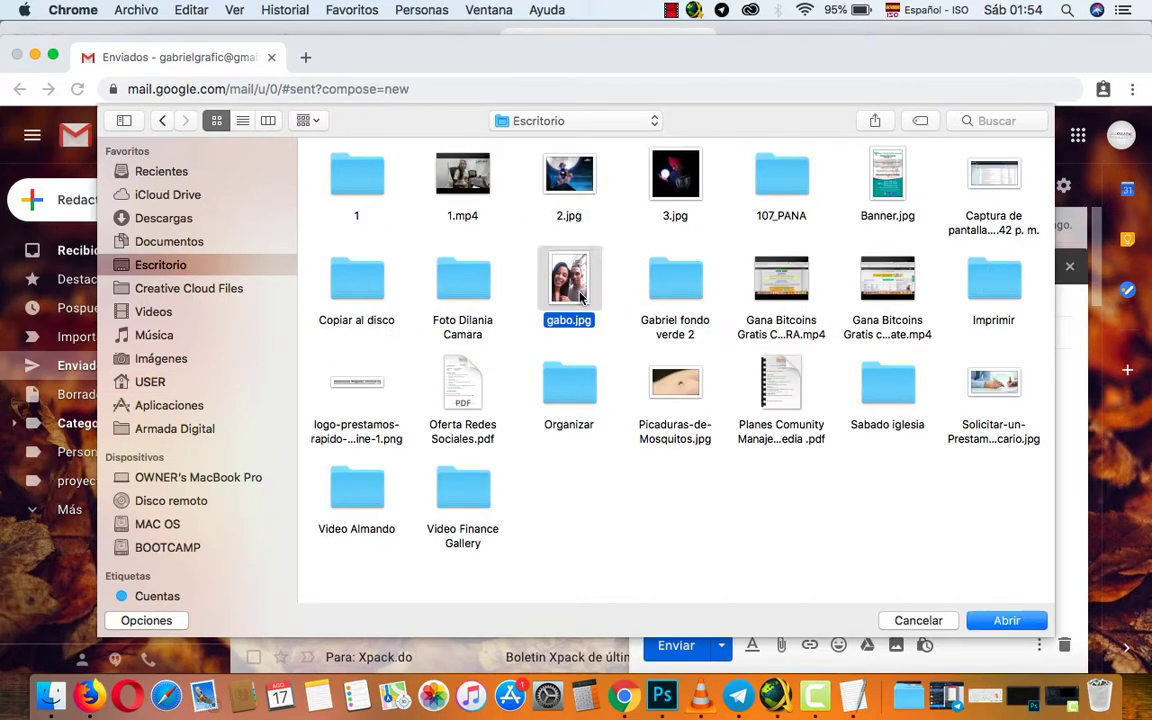
click(1002, 622)
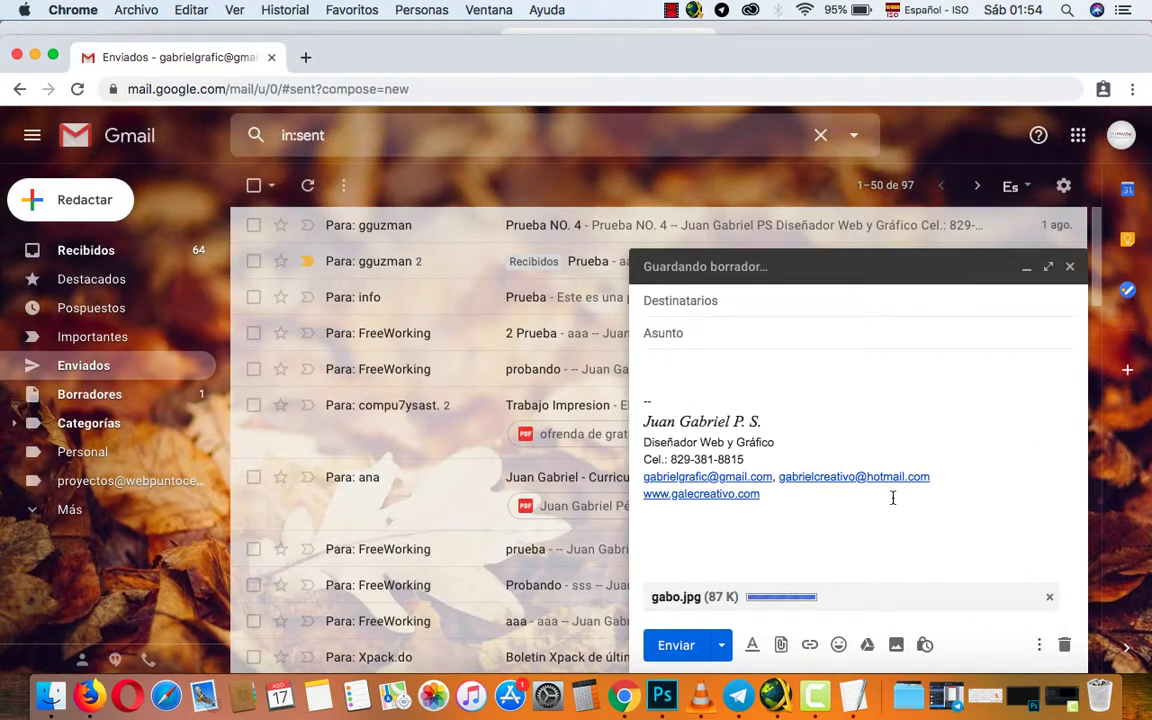
Send the photo with subject 'Foto' and note 'Te envio la foto…' to the Hotmail contact.
click(681, 336)
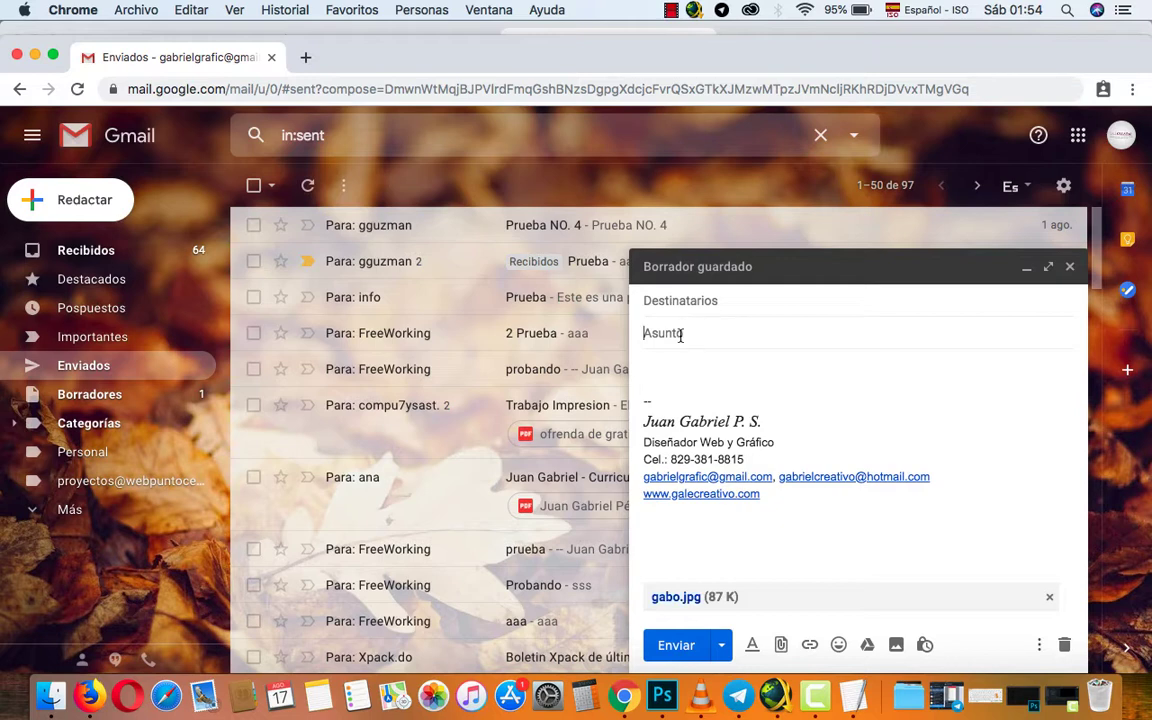
text(Foto)
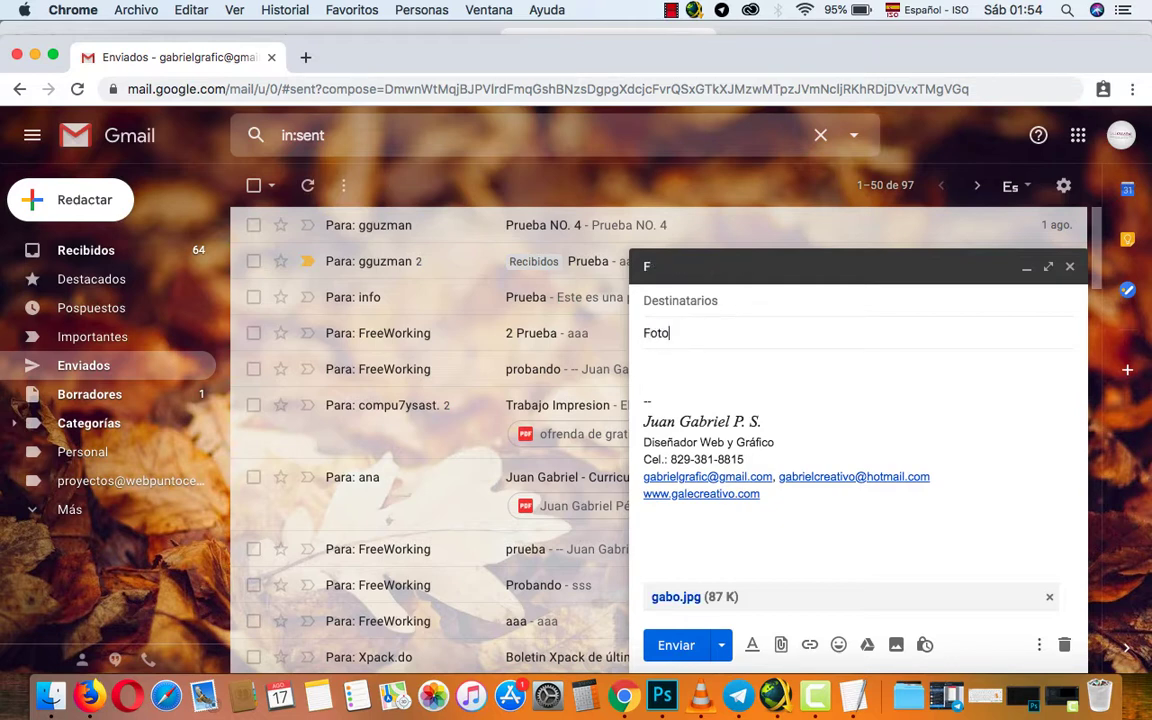
click(707, 302)
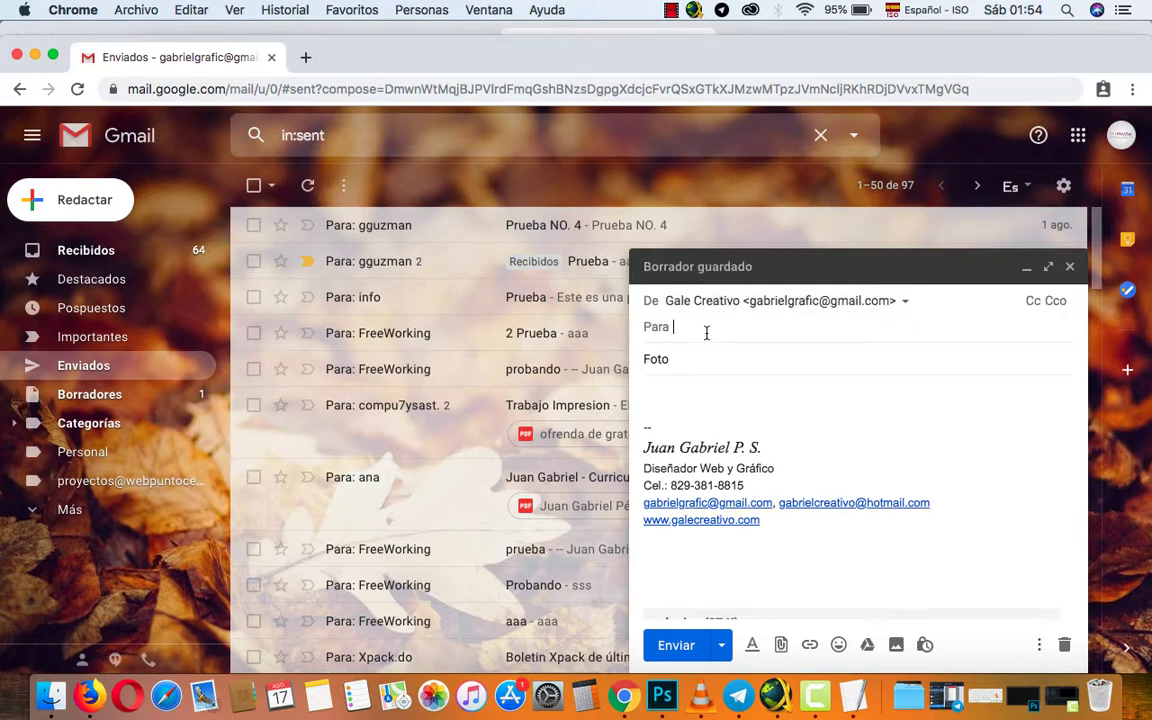
text(ga)
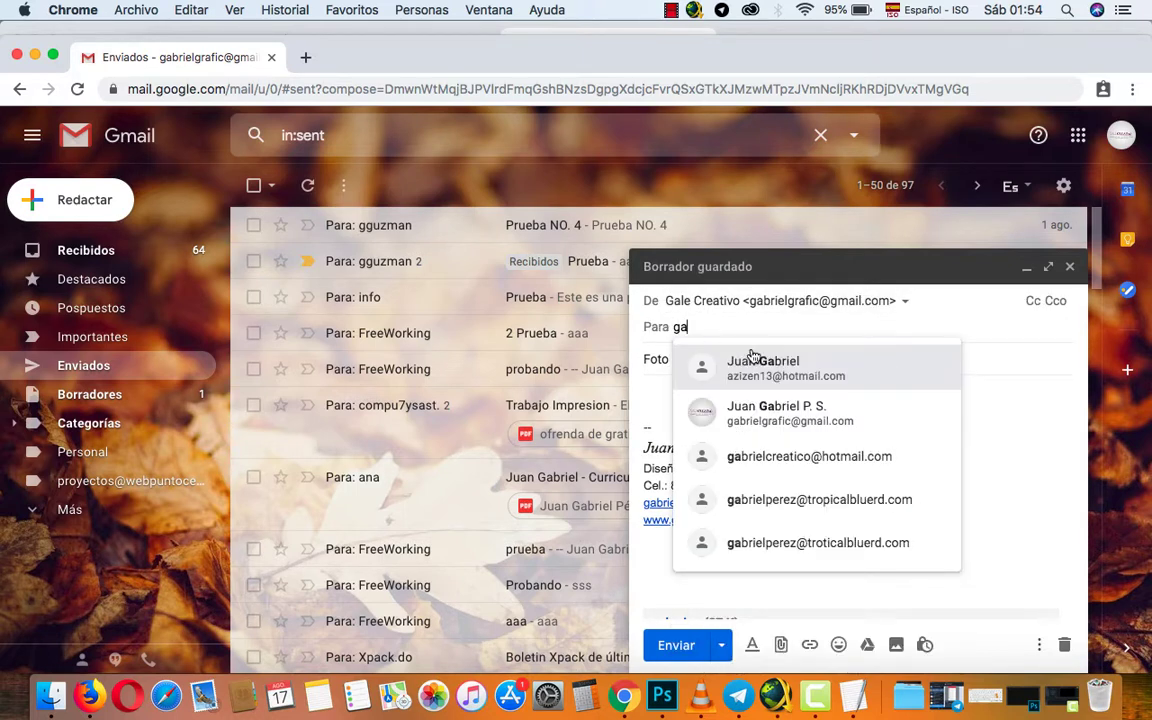
click(776, 372)
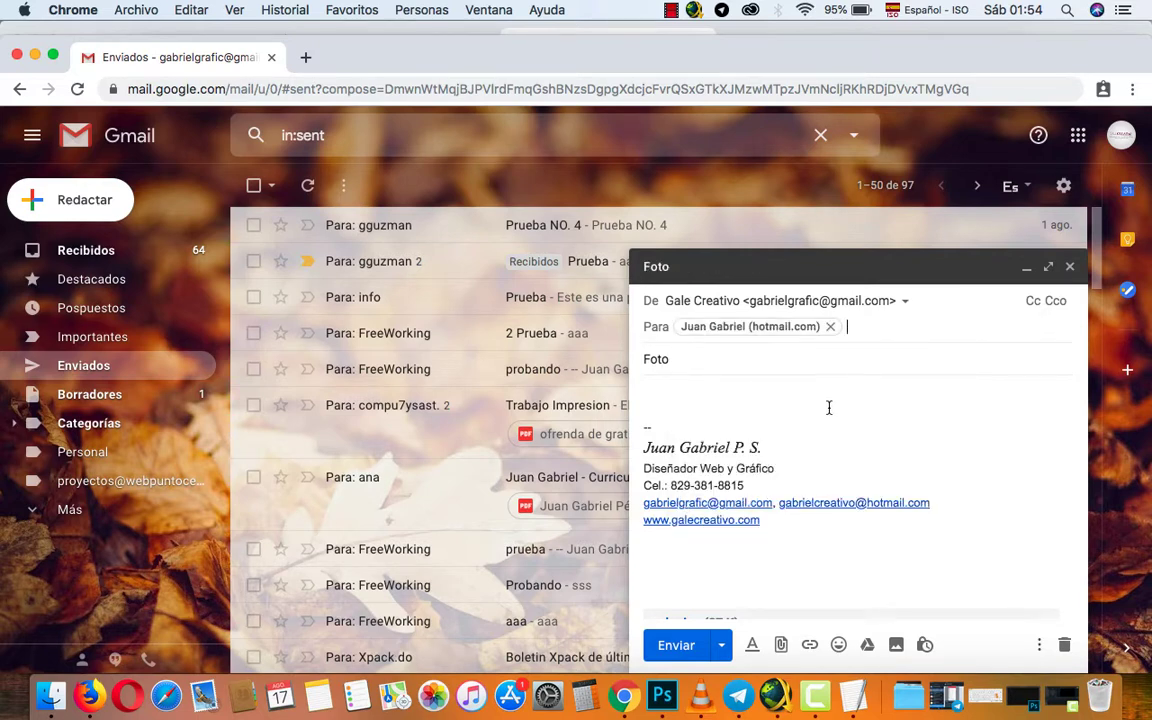
click(790, 402)
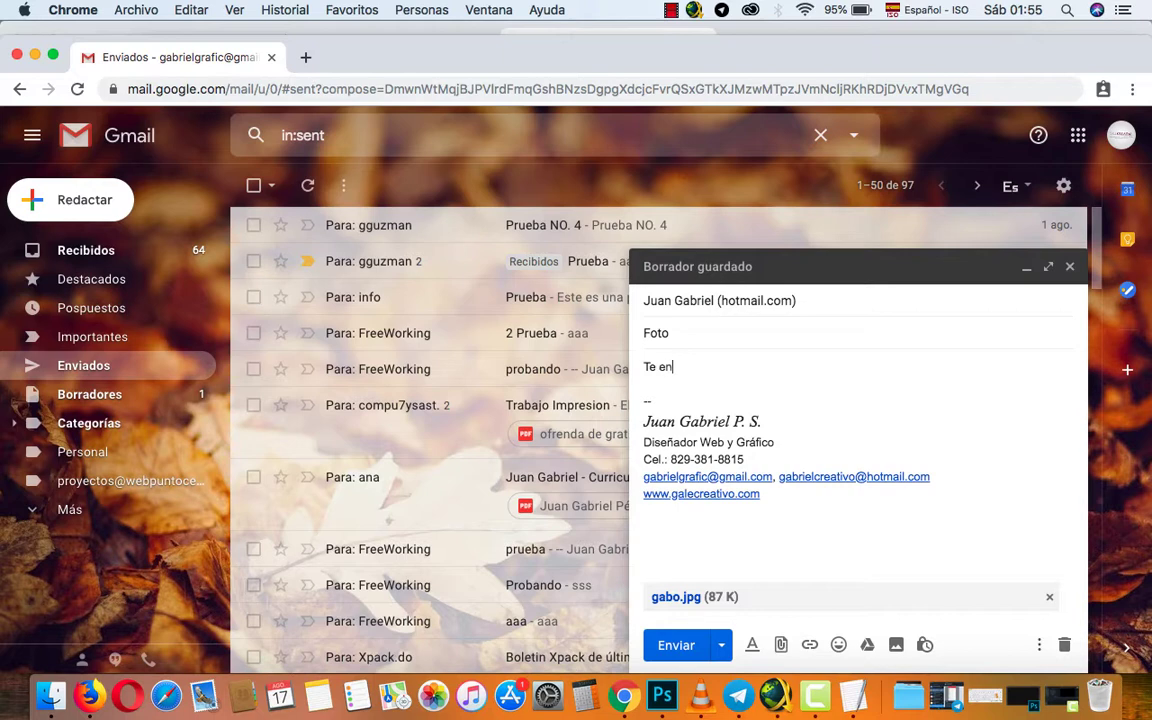
text(Te envio la foto que nos tiramos junto)
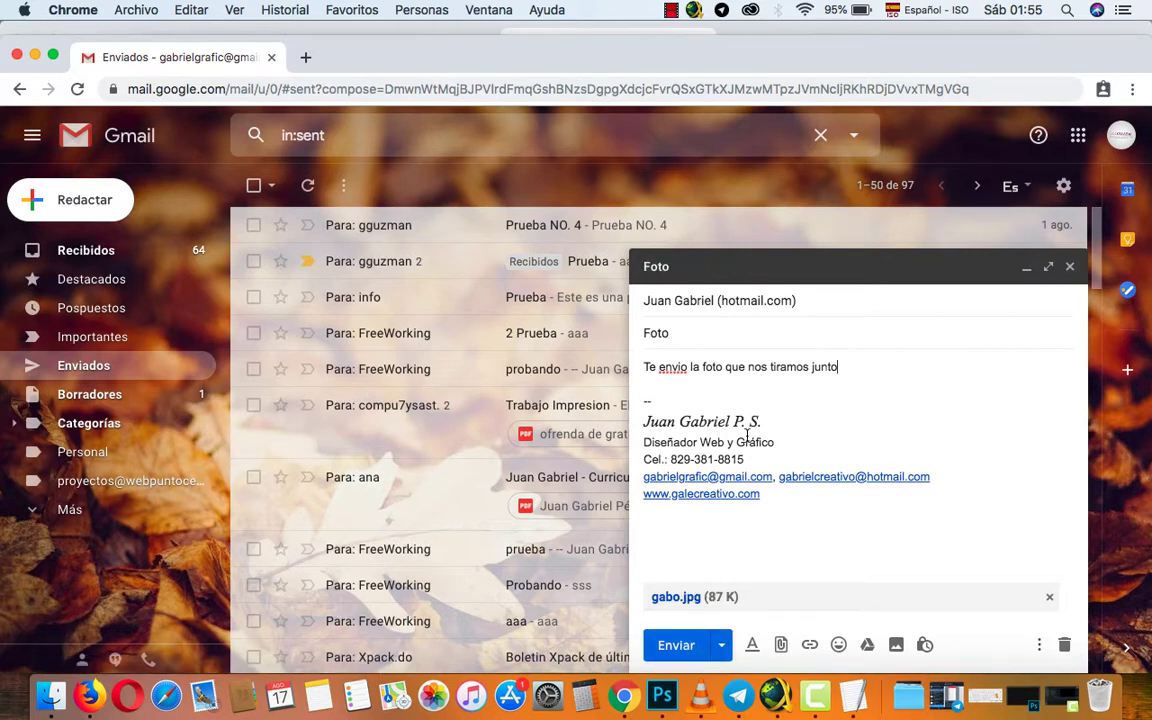
click(676, 644)
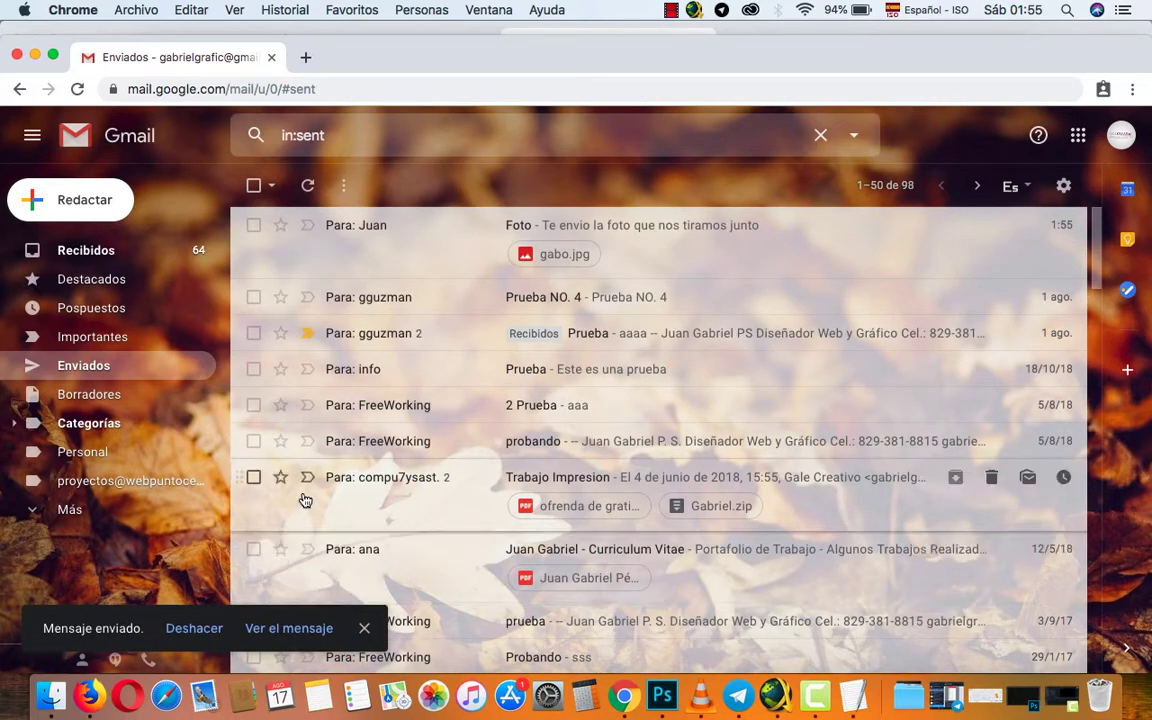
Open the sent Foto message, dismiss the error notice, and return to Recibidos.
click(561, 233)
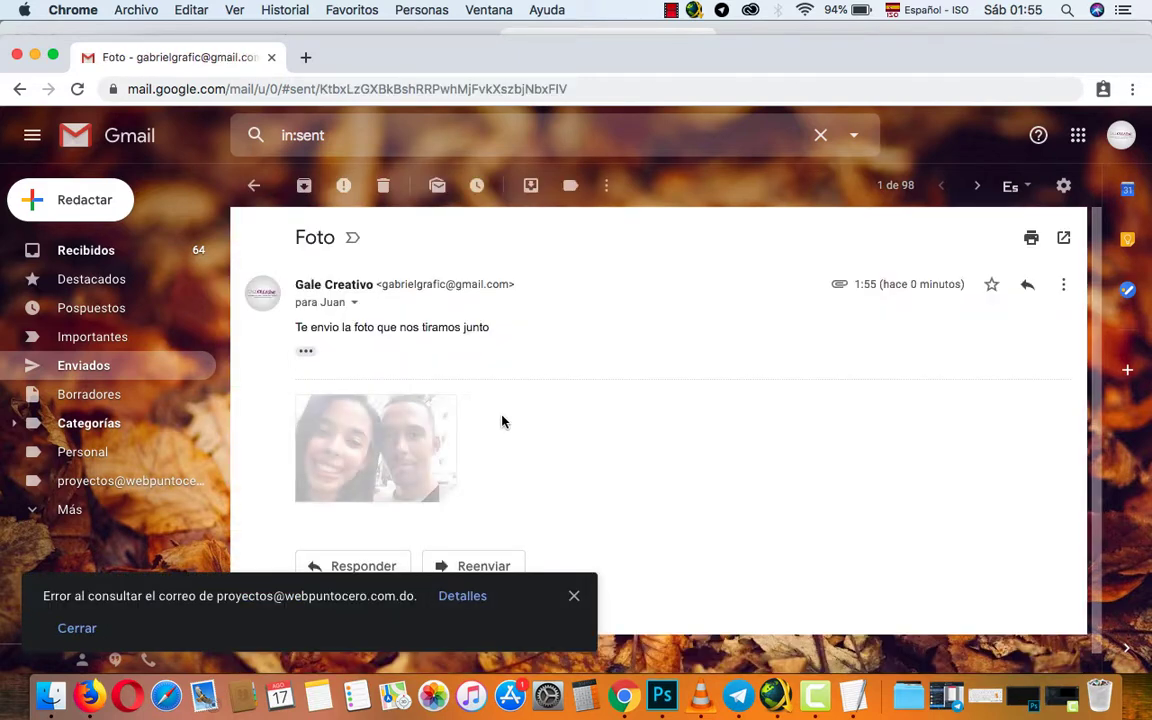
click(573, 599)
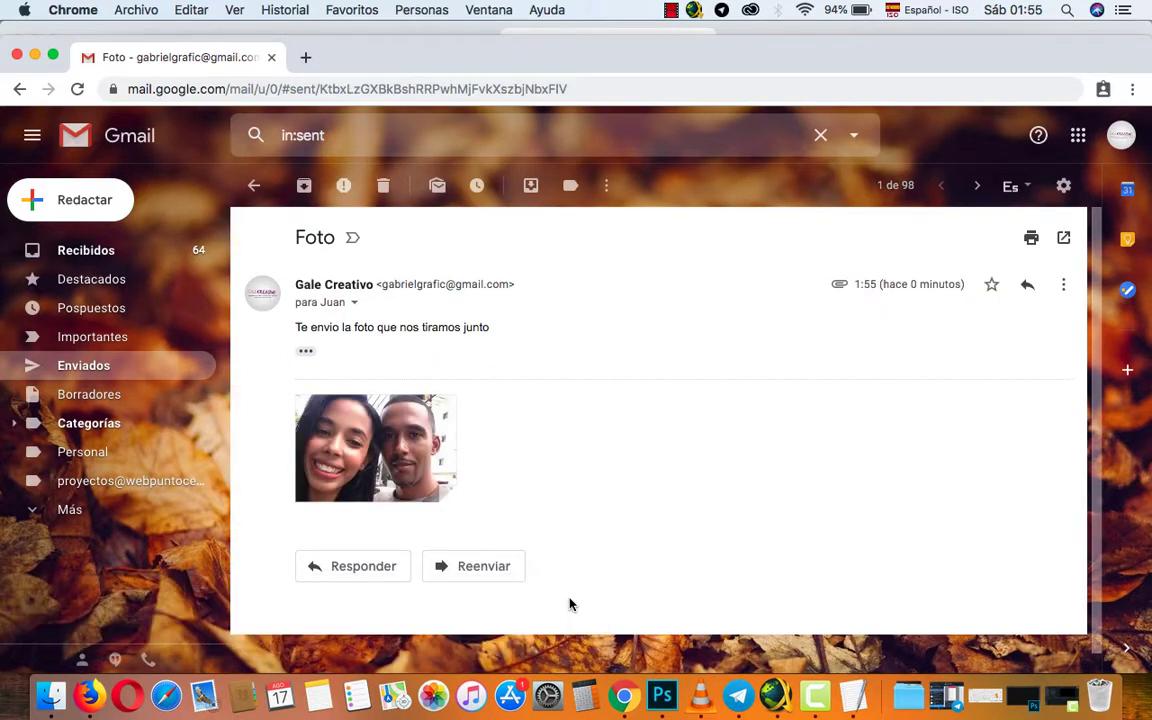
click(81, 254)
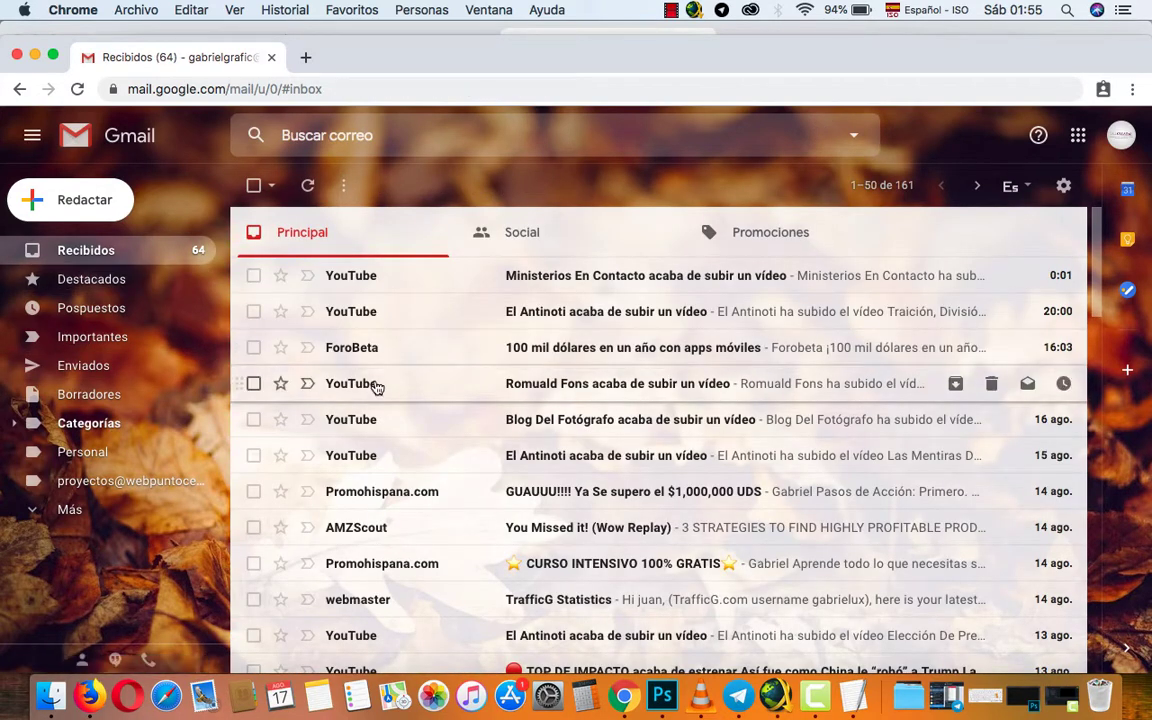
mouse_move(376, 388)
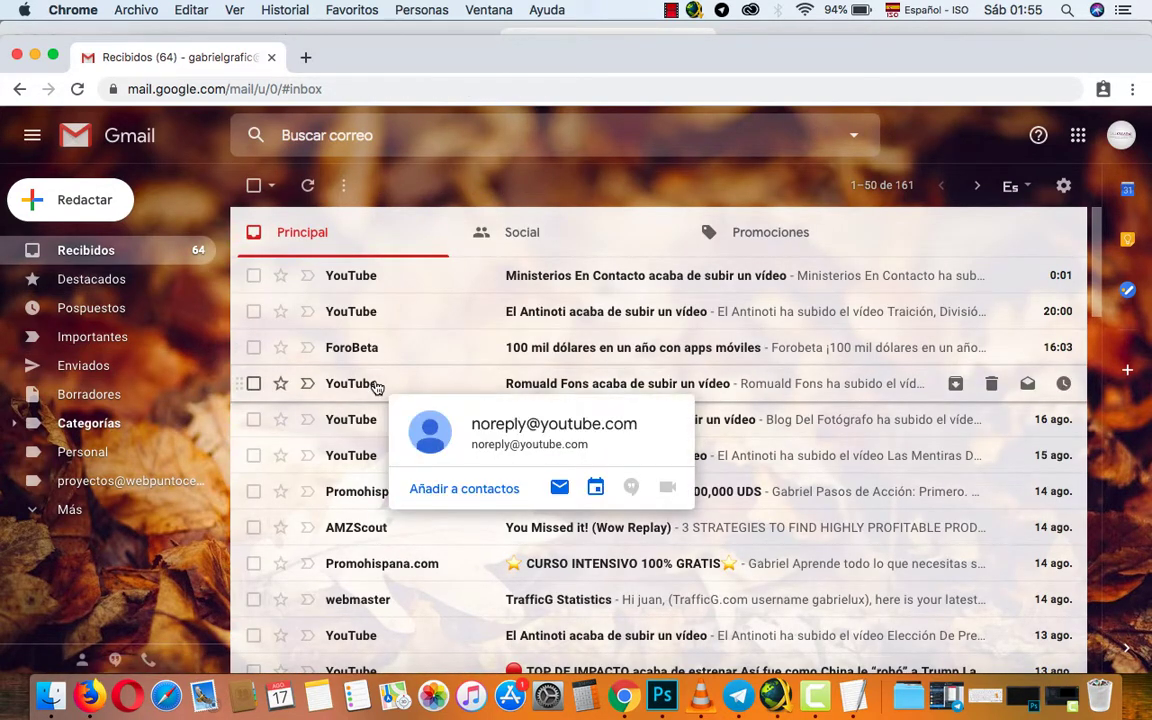
In a new tab, search 'youtube' and open the YouTube homepage result.
click(306, 57)
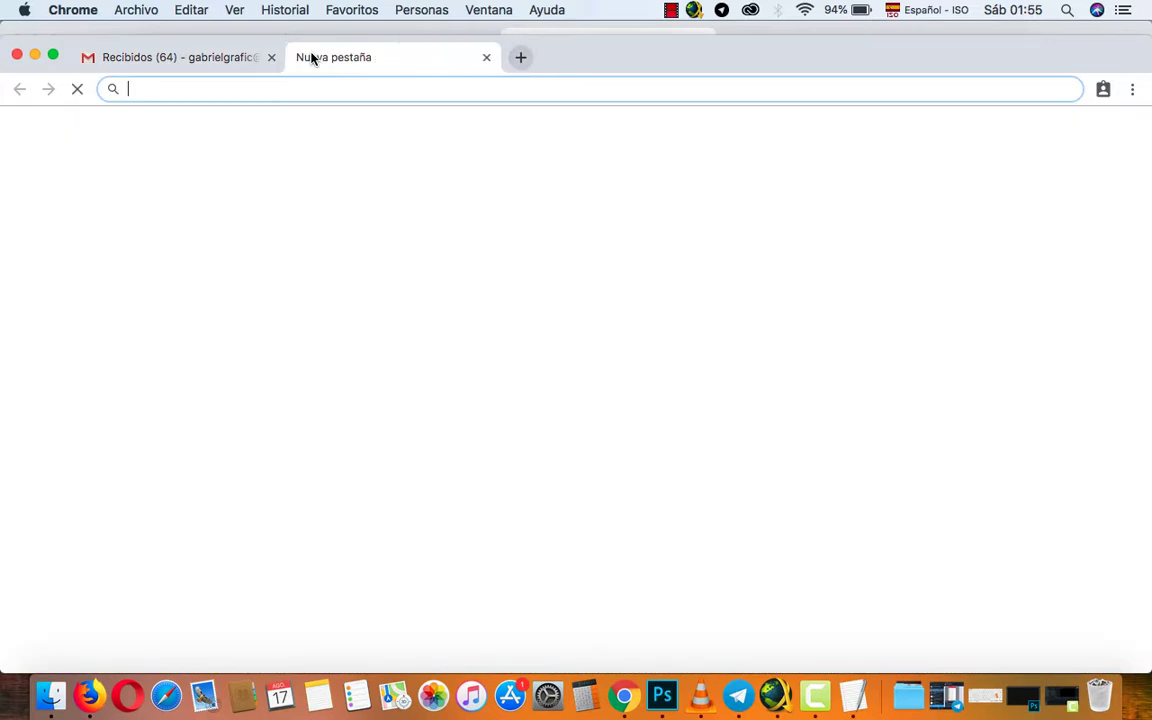
text(youtube)
key(Return)
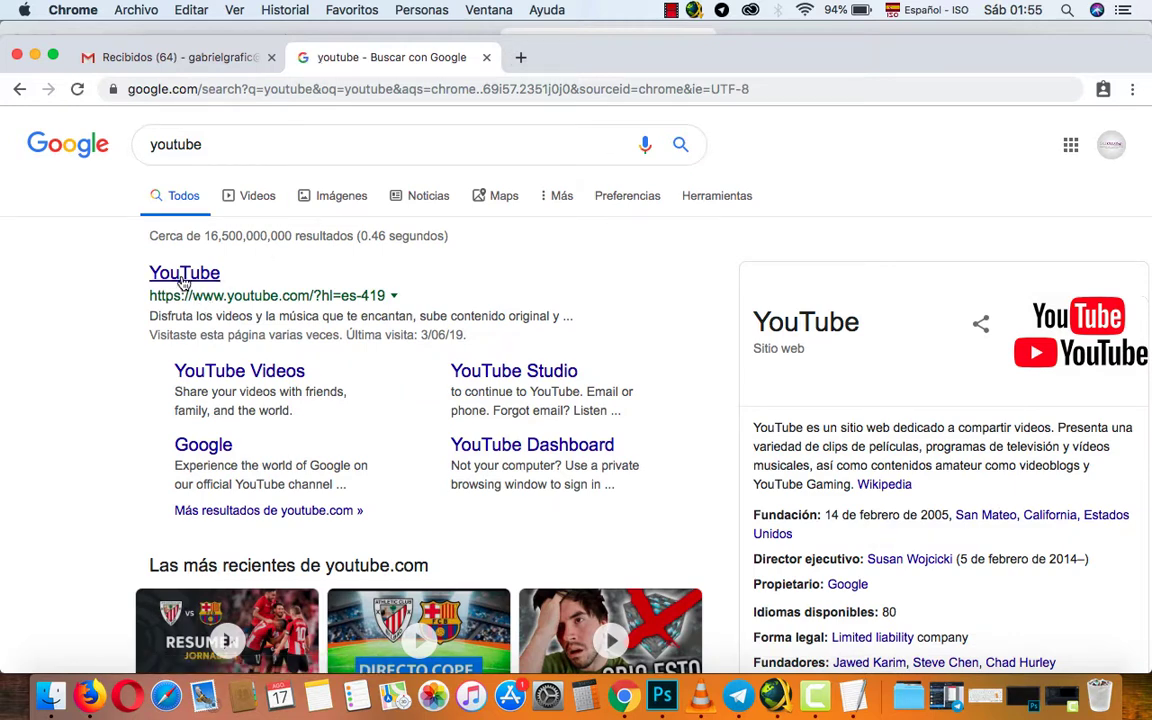
click(184, 280)
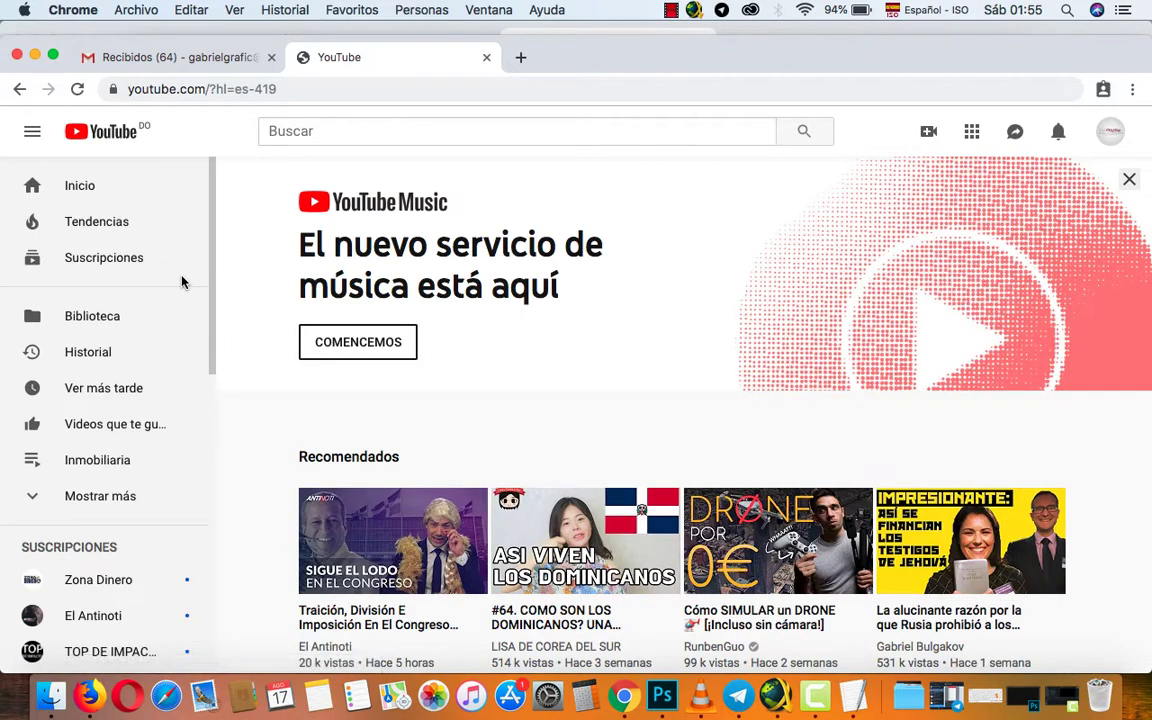
Dismiss the YouTube Music promo, open the video upload page, then switch back to the Gmail tab.
click(1128, 179)
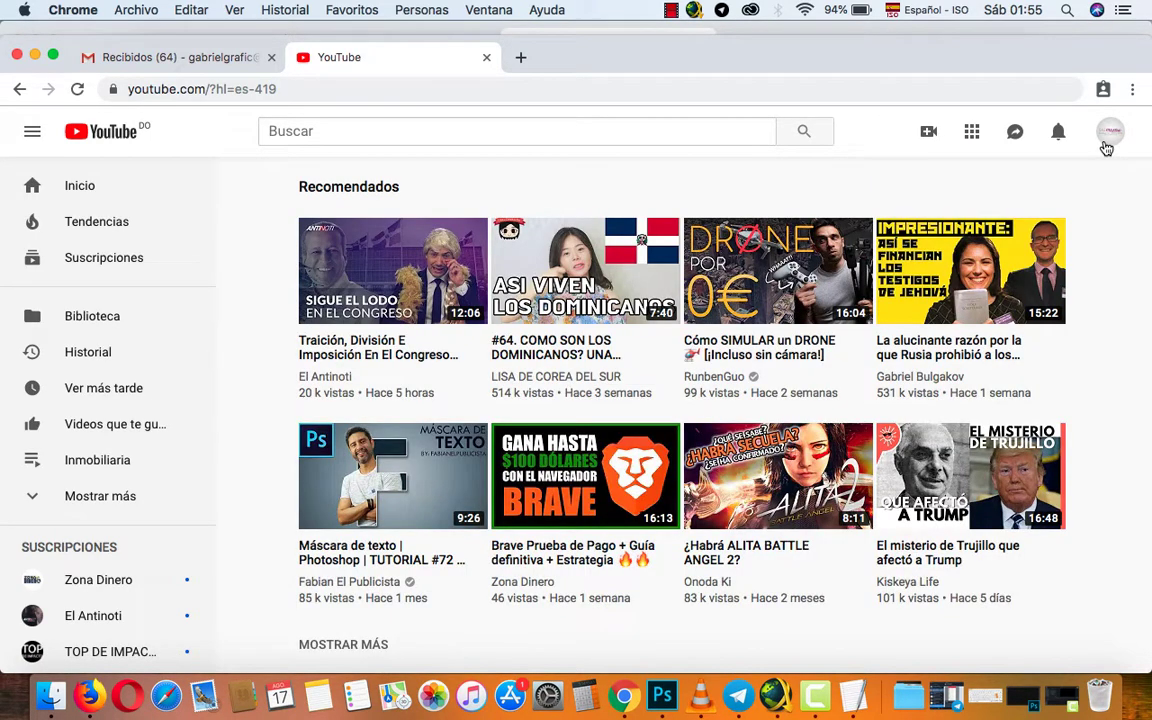
click(1107, 144)
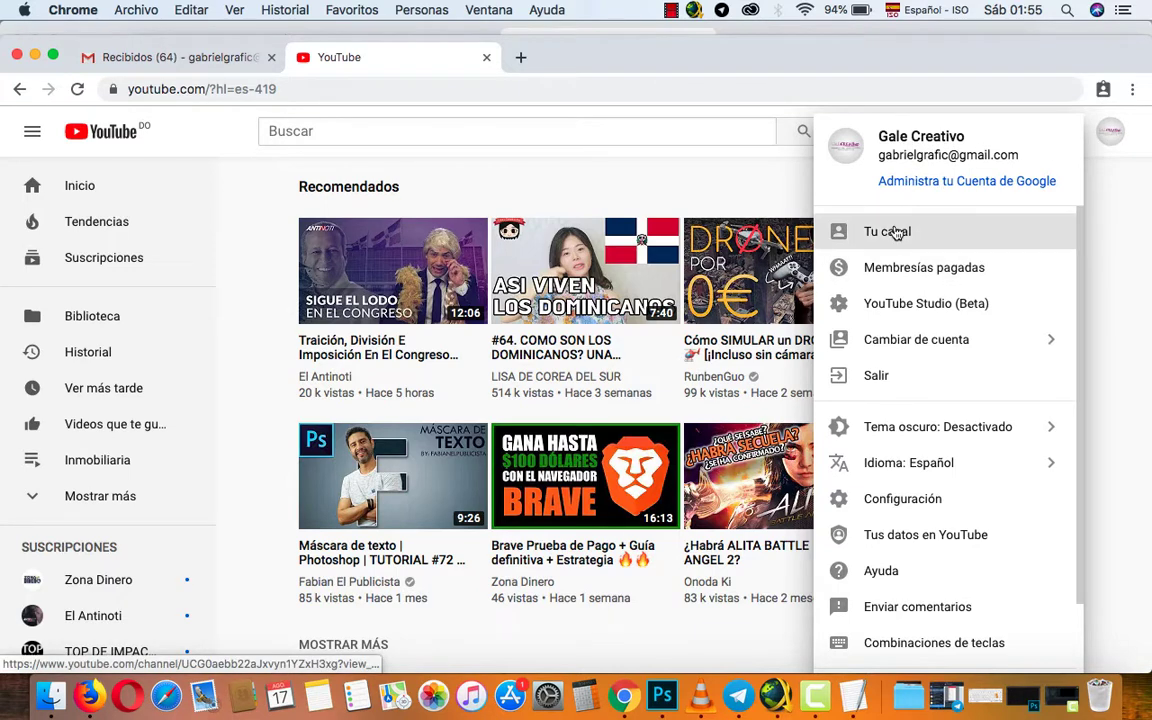
click(1109, 146)
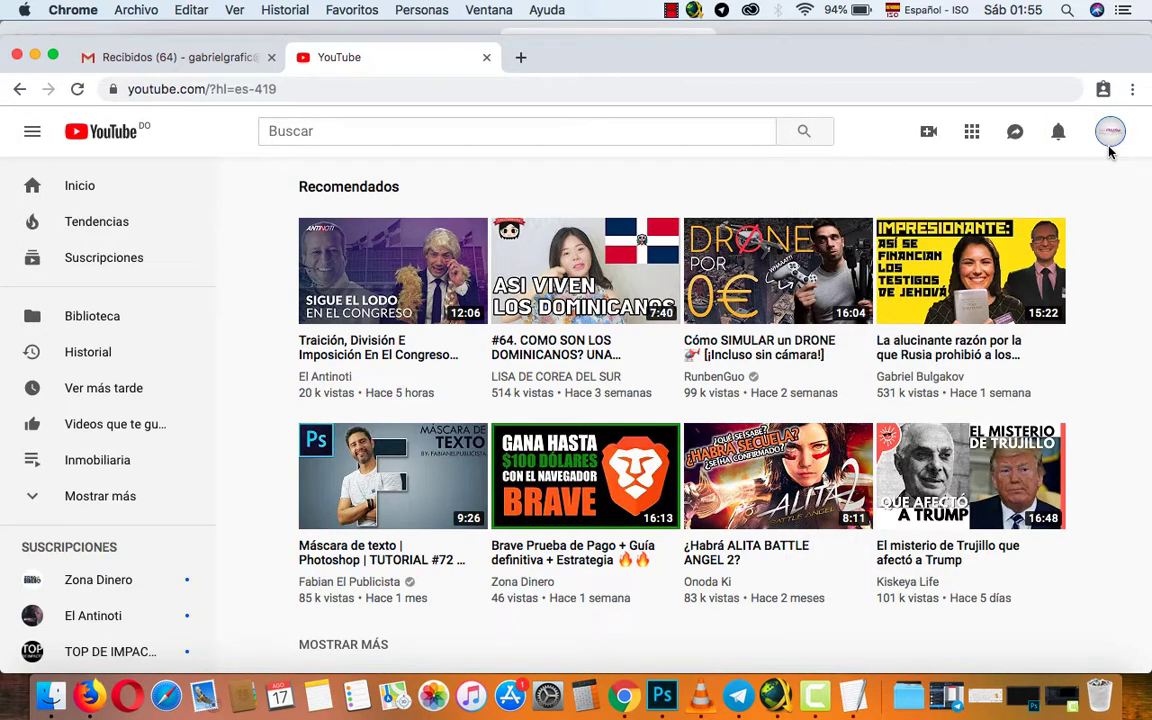
click(931, 134)
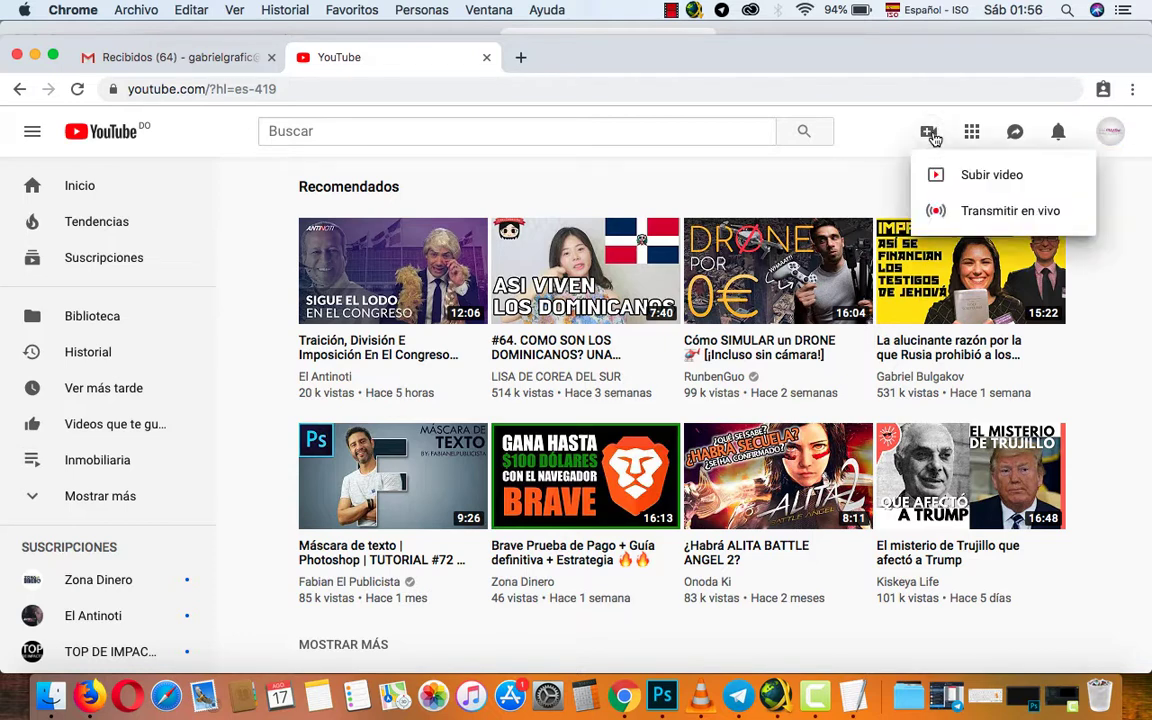
click(981, 189)
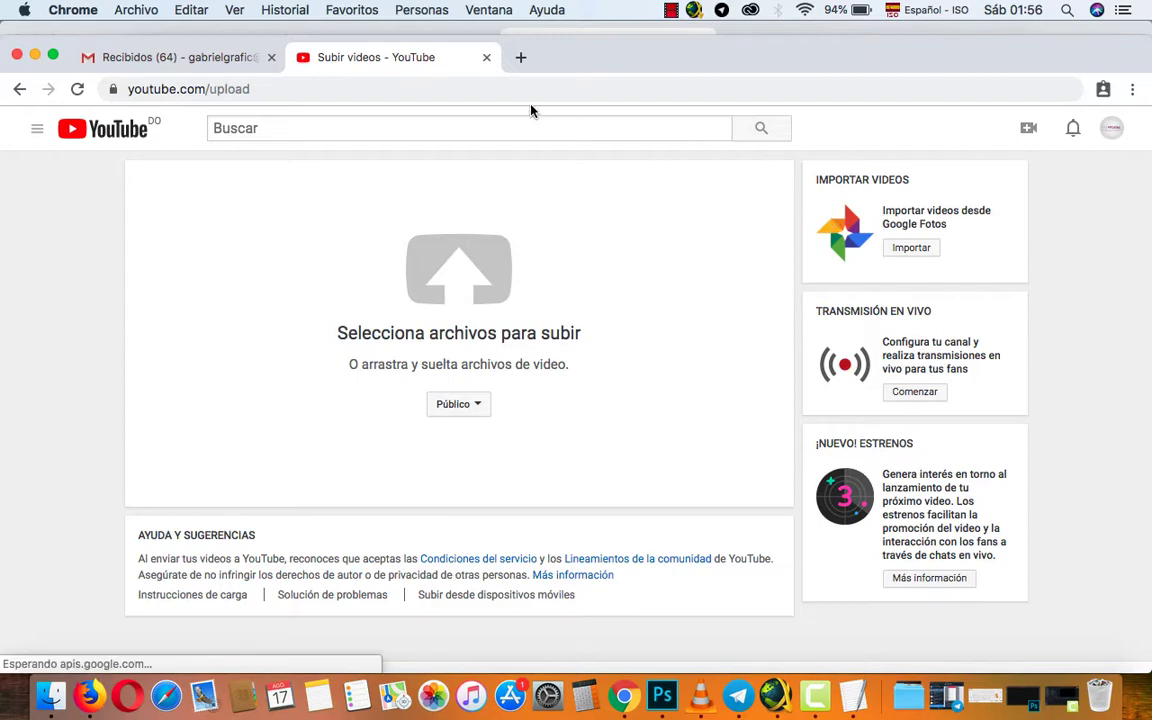
key(ctrl+shift+Tab)
Search 'hotmail' in a new tab and open the Outlook.com result at outlook.live.com.
click(476, 57)
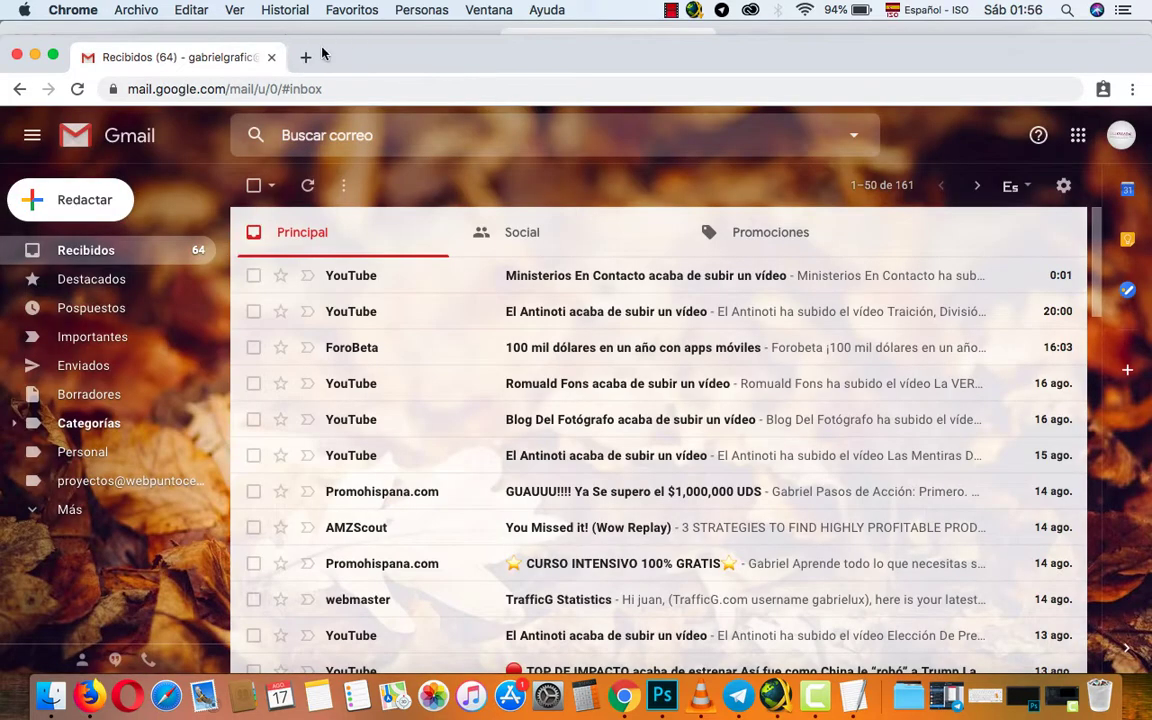
click(303, 56)
key(super+n)
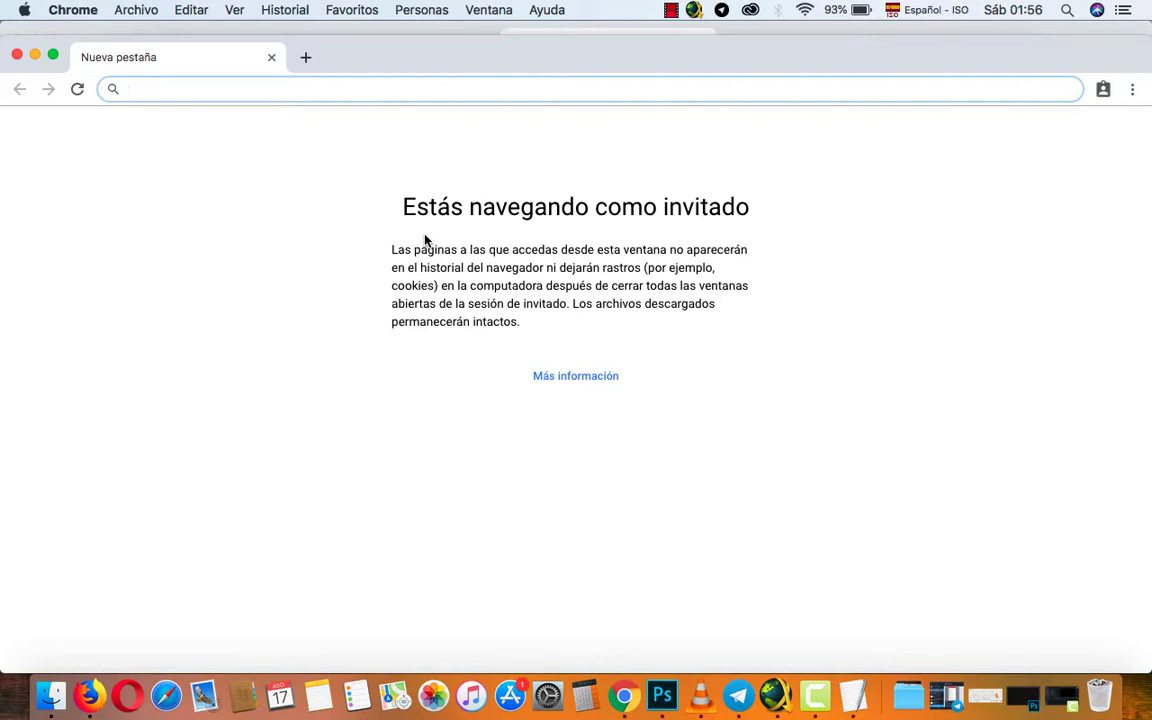
text(hotmail)
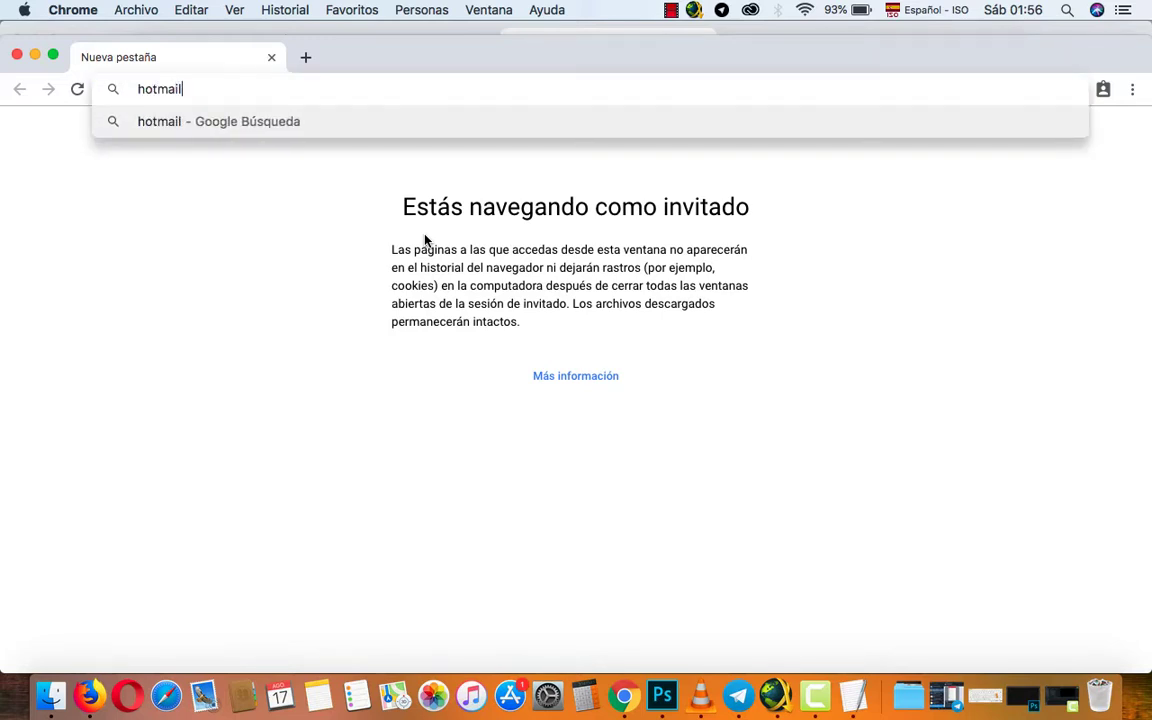
text(co)
key(BackSpace)
key(BackSpace)
key(Return)
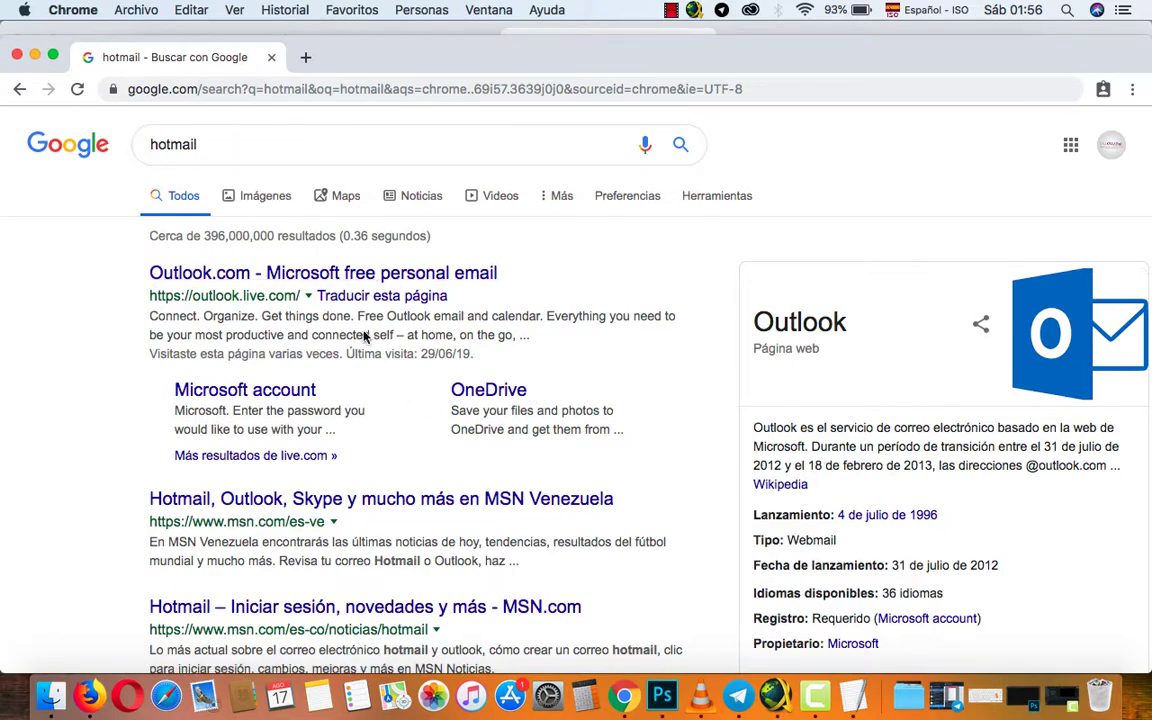
click(262, 292)
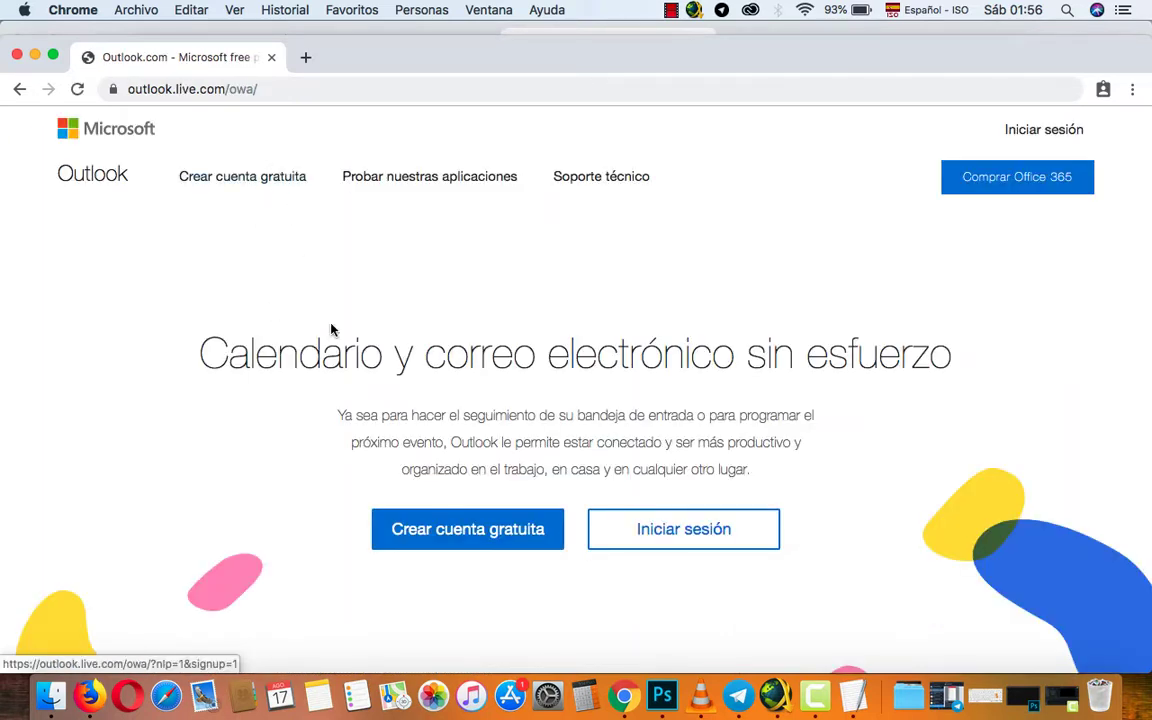
Begin a free Outlook account with a new username on the hotmail.com domain and reach password creation.
click(474, 543)
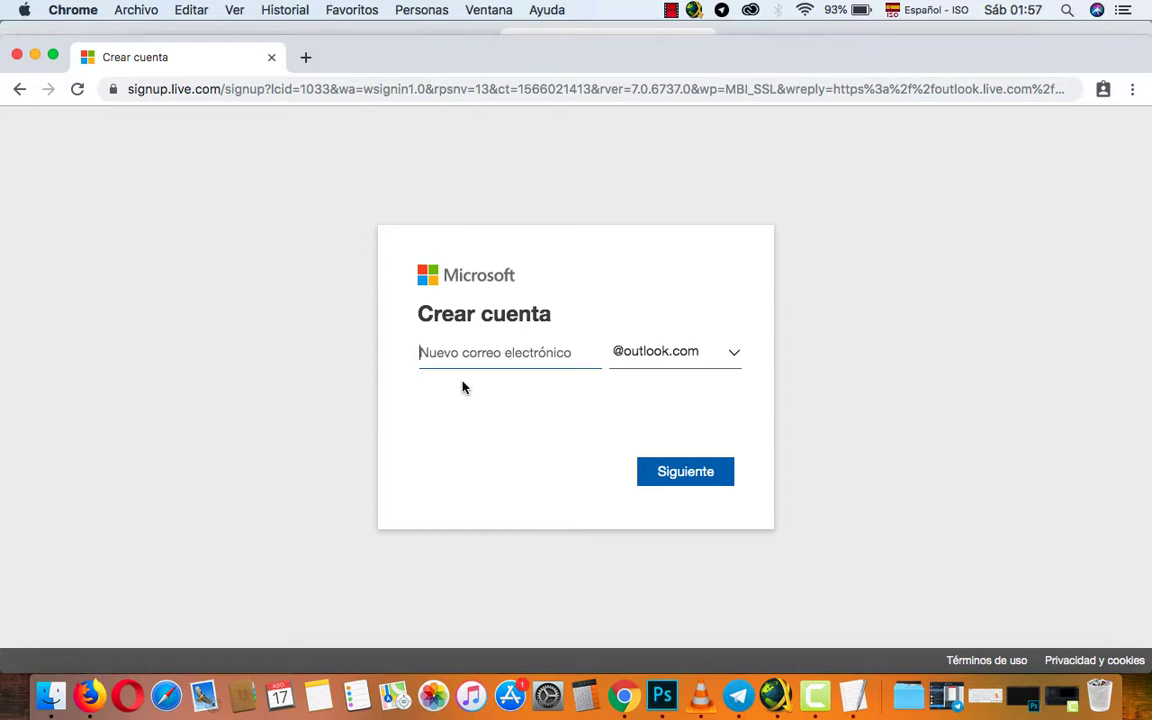
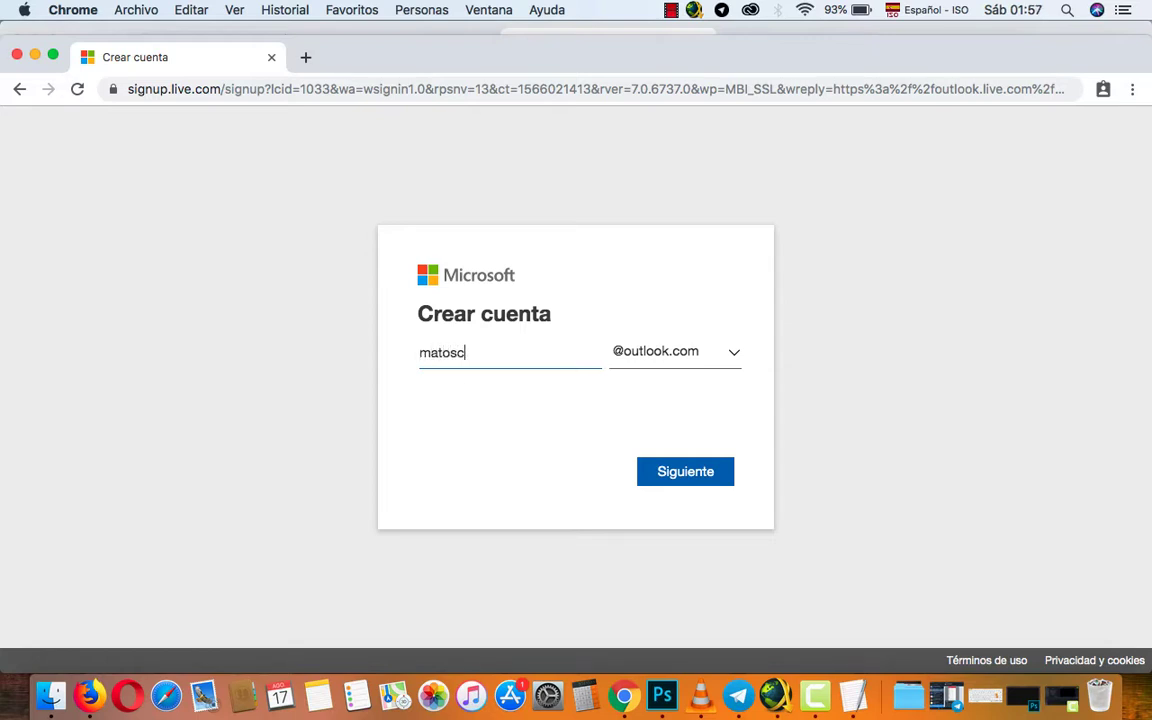
click(731, 356)
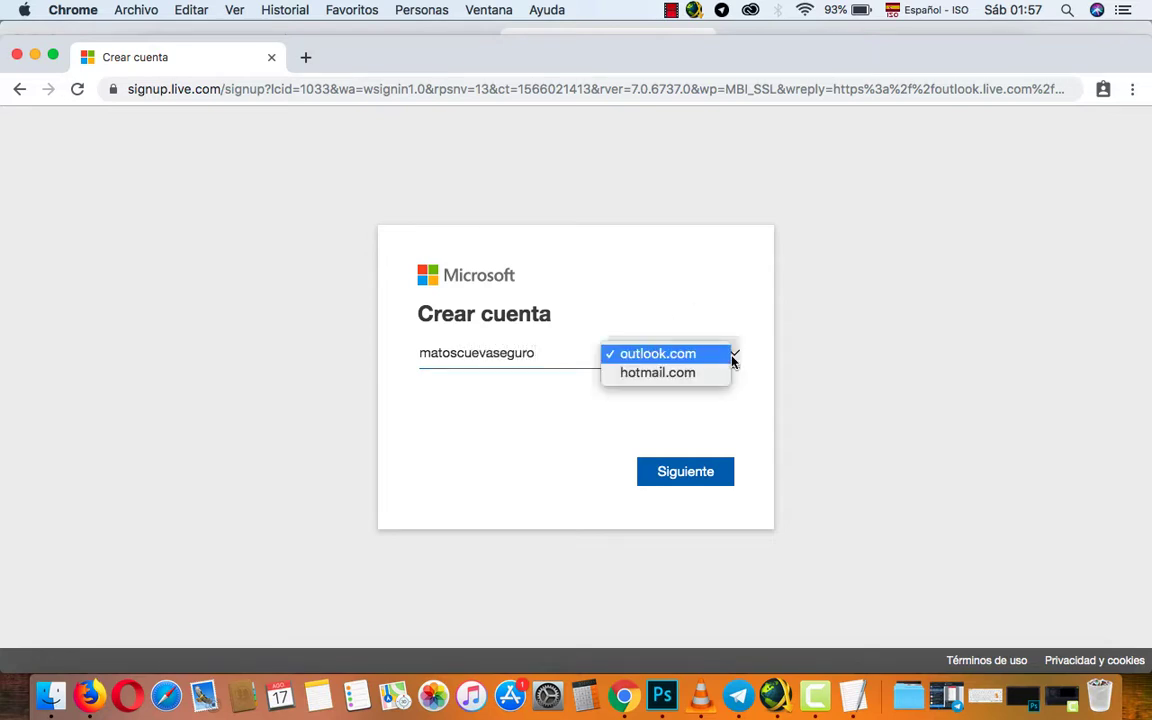
click(654, 376)
click(683, 472)
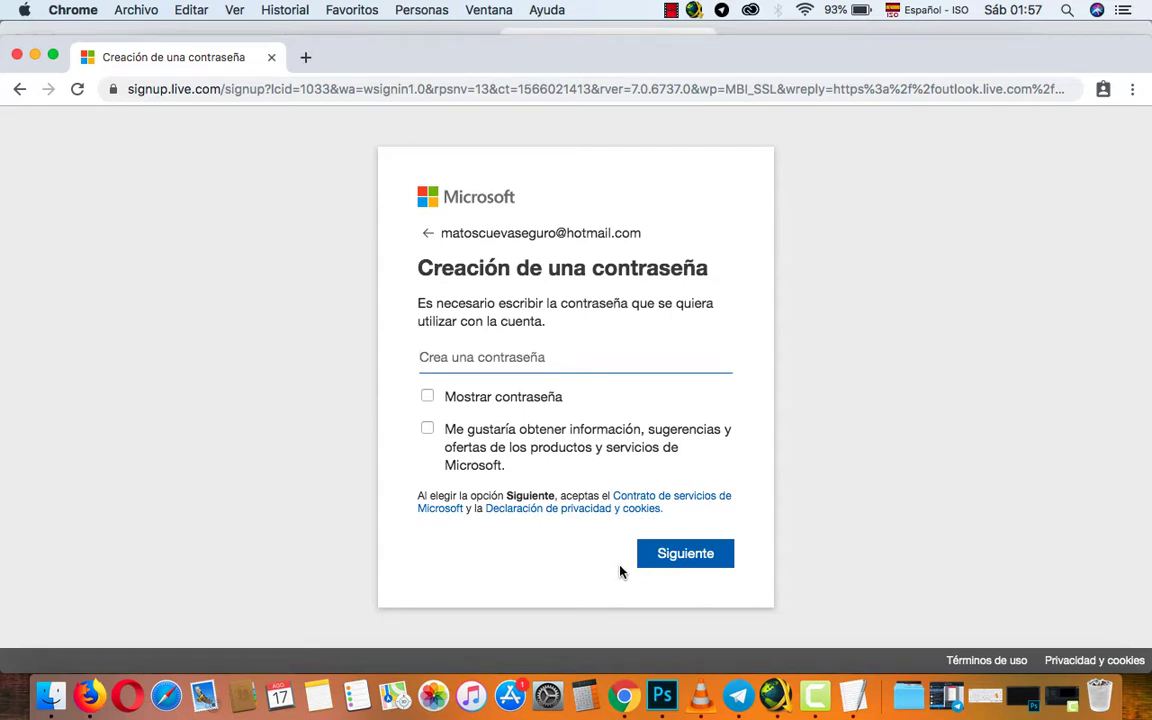
click(375, 87)
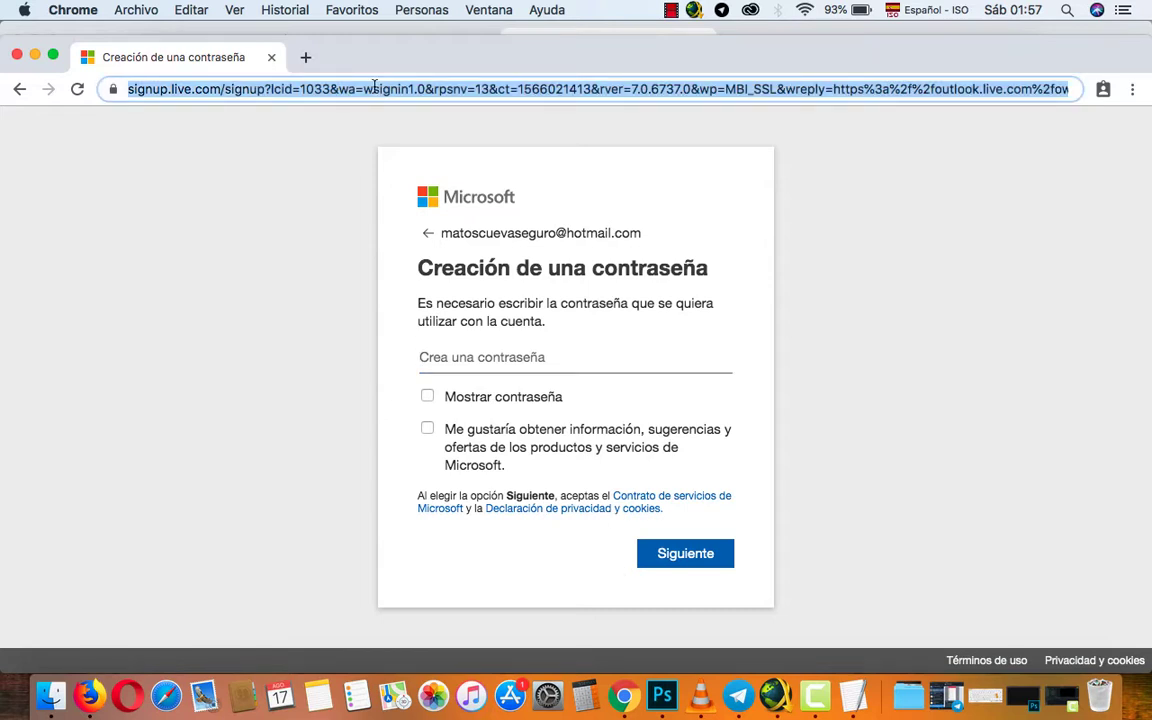
Search for hotmail and open the photo attached to the inbox's Foto message.
text(hotmail)
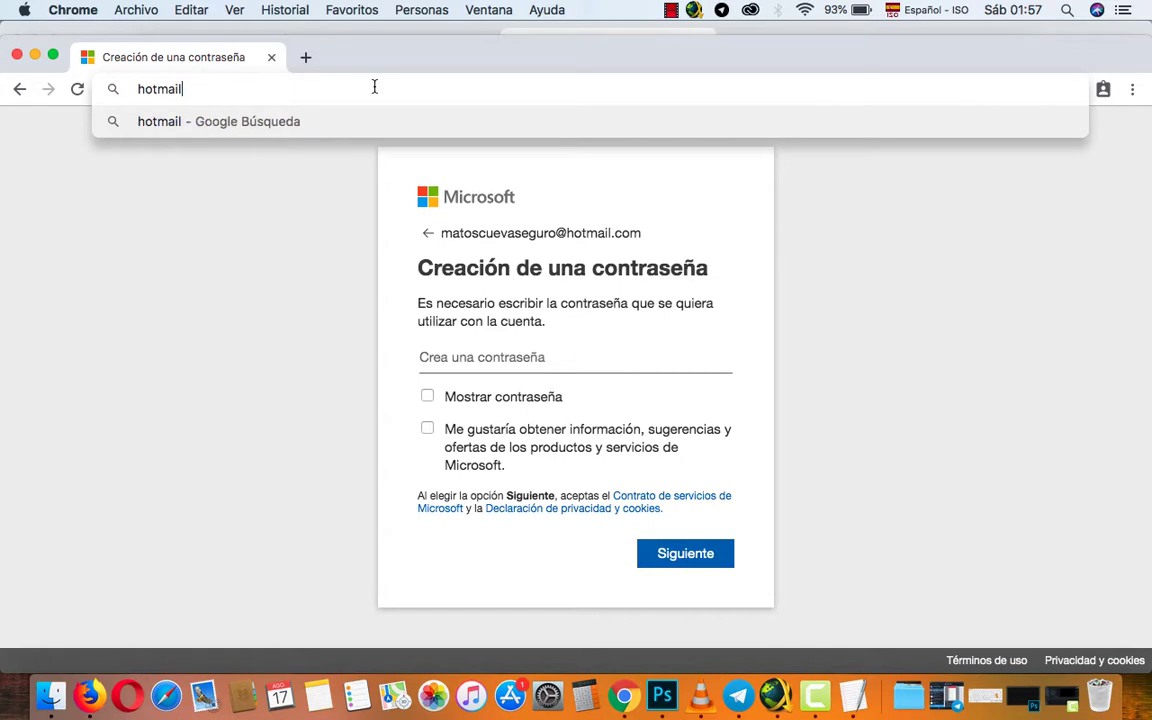
key(Return)
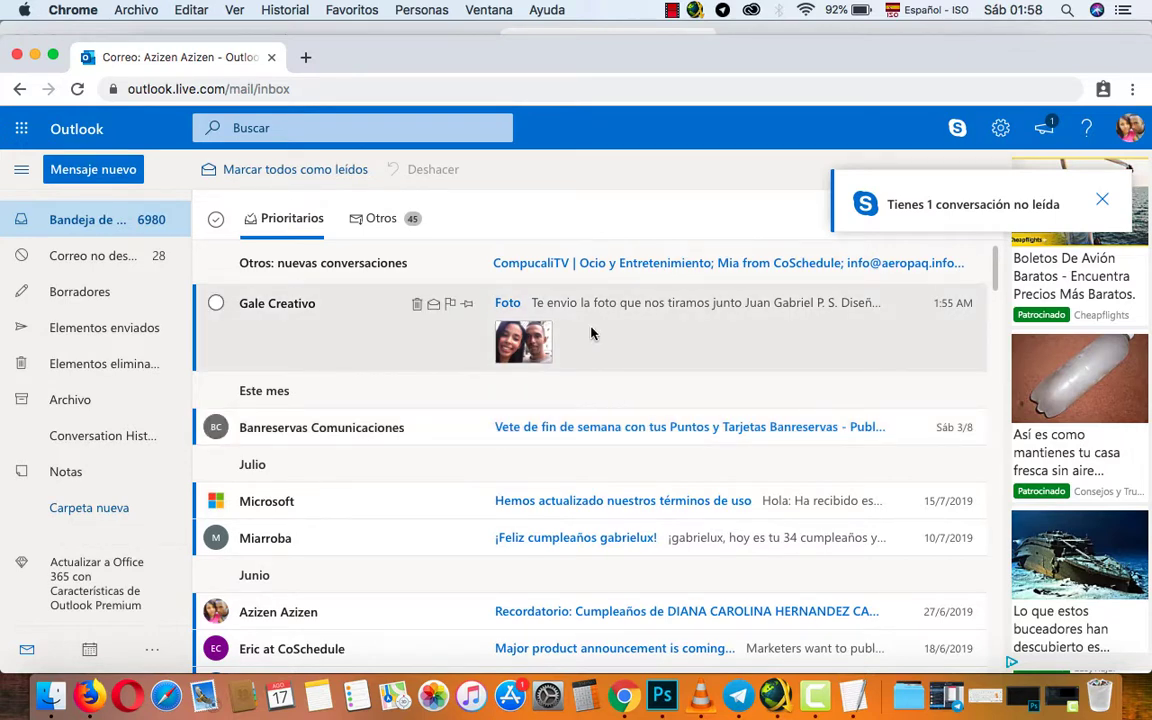
click(537, 343)
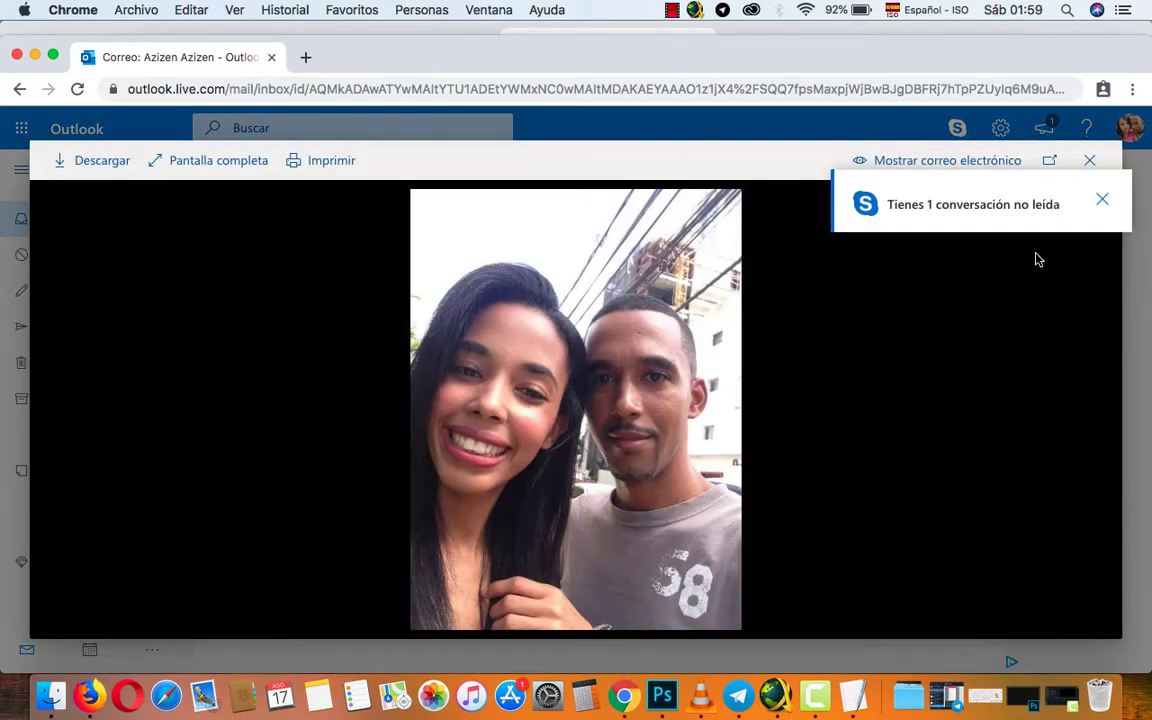
Dismiss the Skype unread-conversation notice and close the photo viewer.
click(1102, 199)
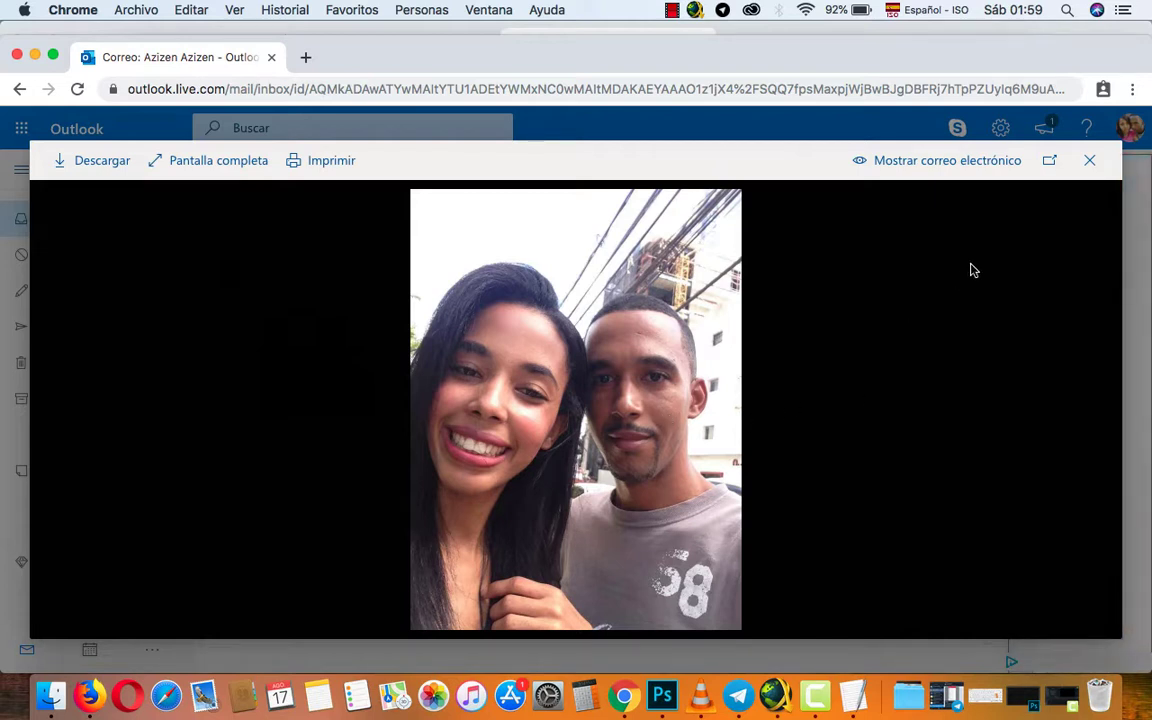
click(1092, 168)
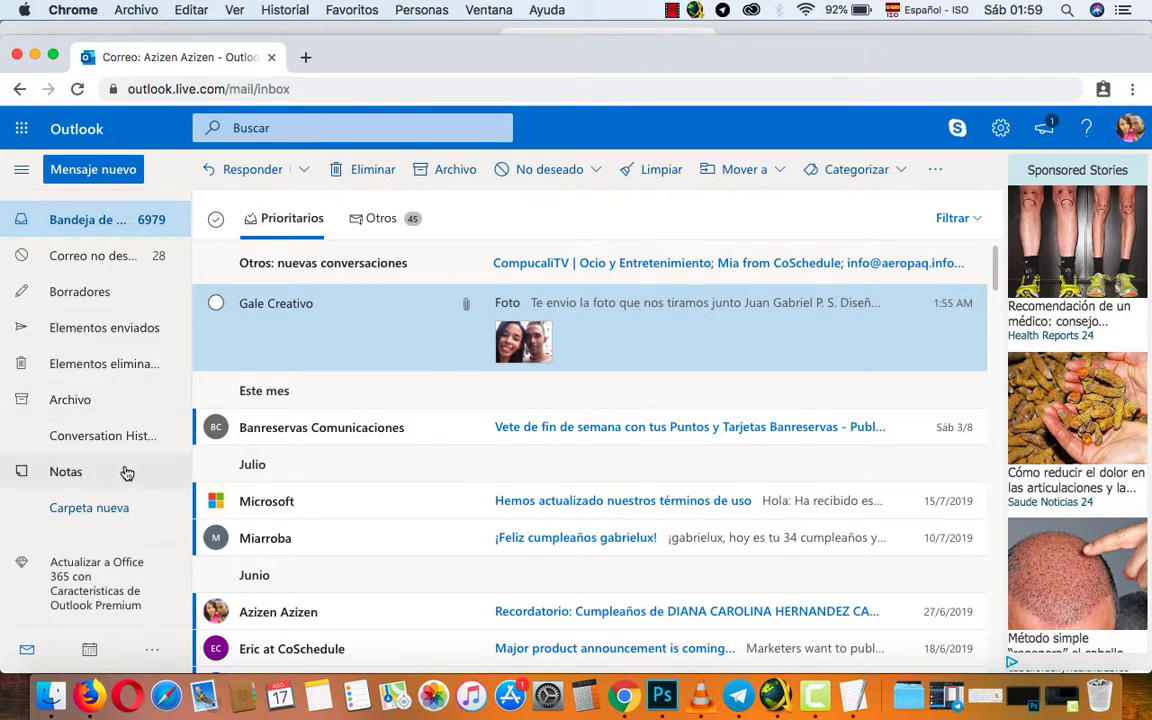
Start a new message to the first suggested contact with body text 'fgsdfgsdfgsdfg', left-aligned.
click(86, 170)
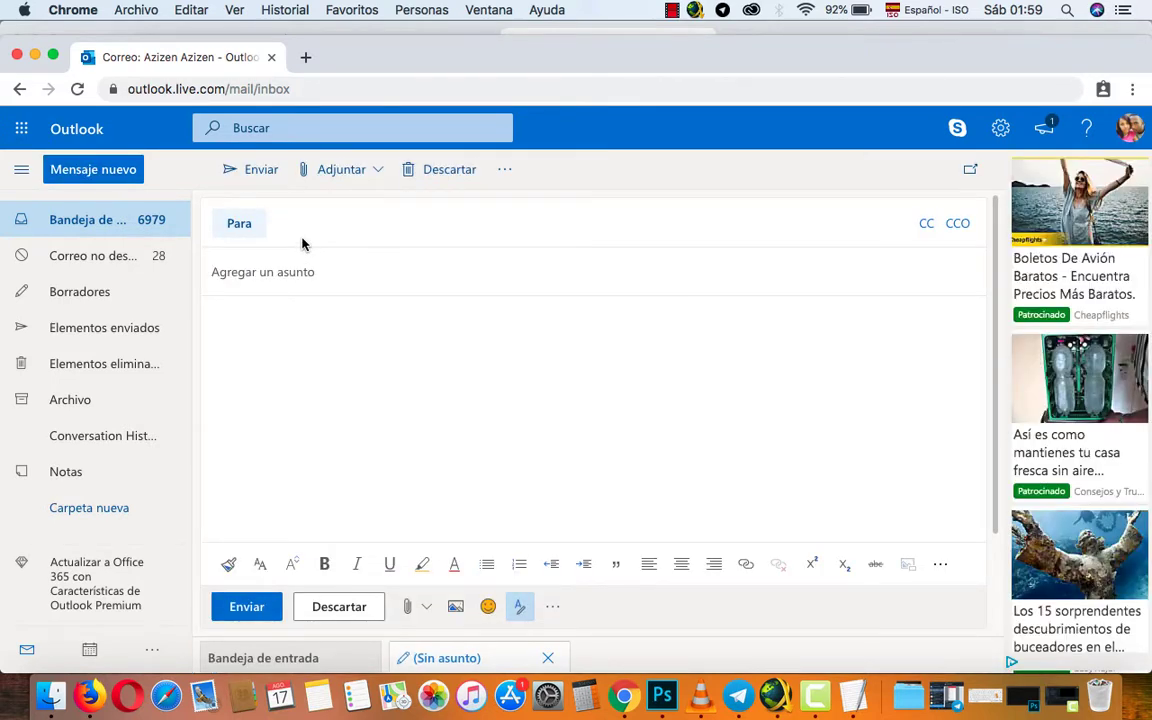
click(288, 226)
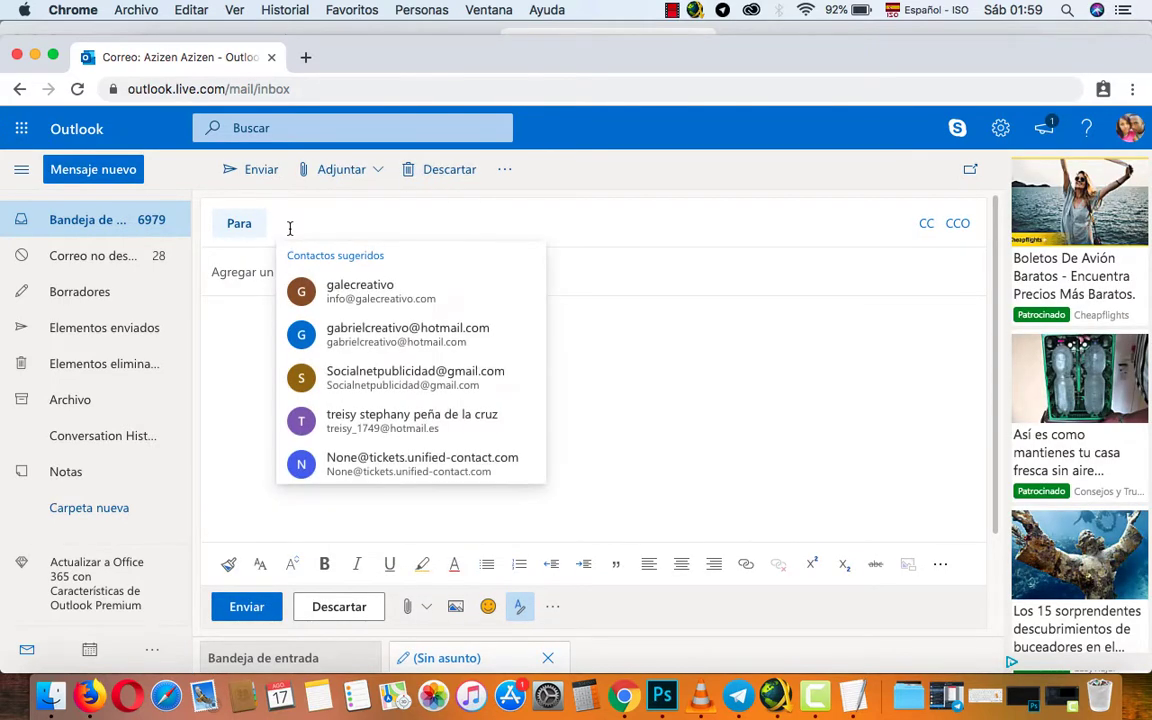
click(336, 297)
click(278, 290)
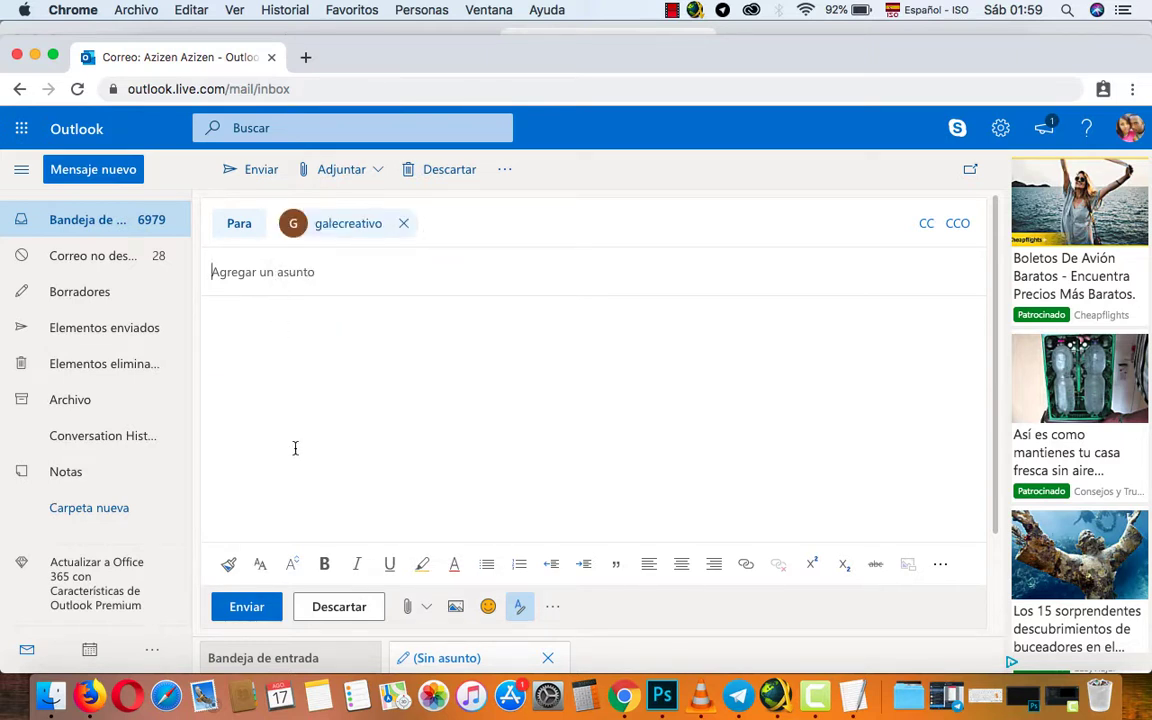
text(fgsdfgsdfgsdfg)
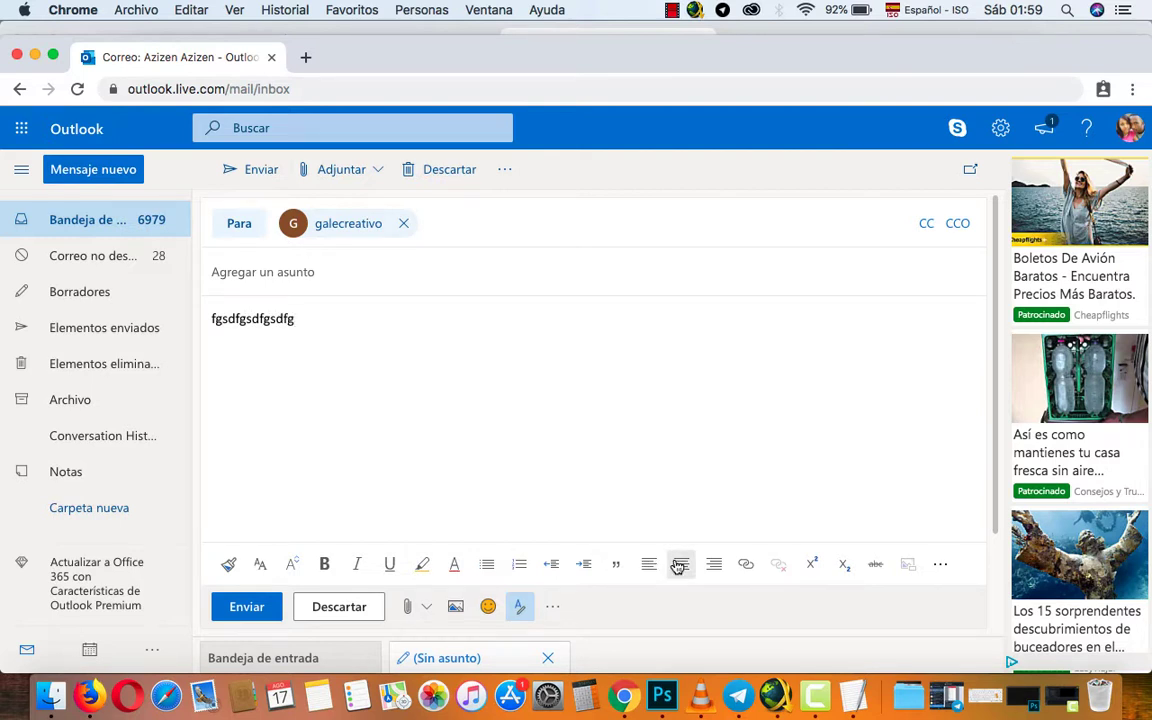
click(678, 566)
click(649, 566)
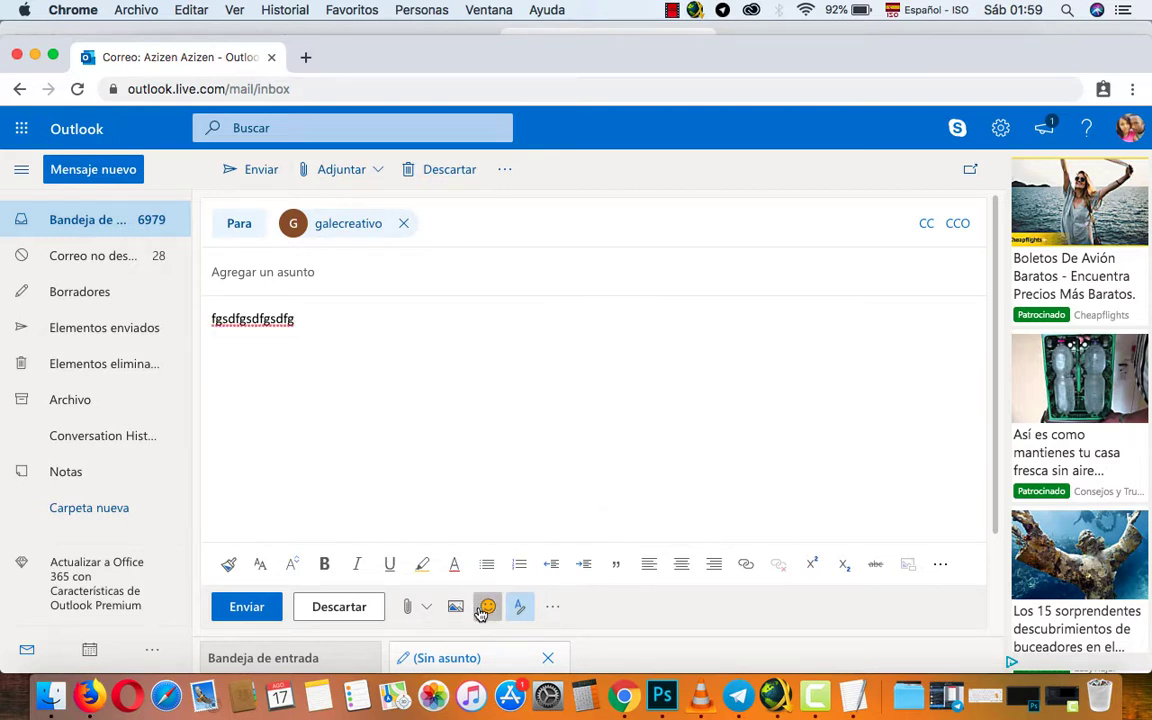
Browse the attachment options for a file, then cancel without attaching anything.
click(410, 607)
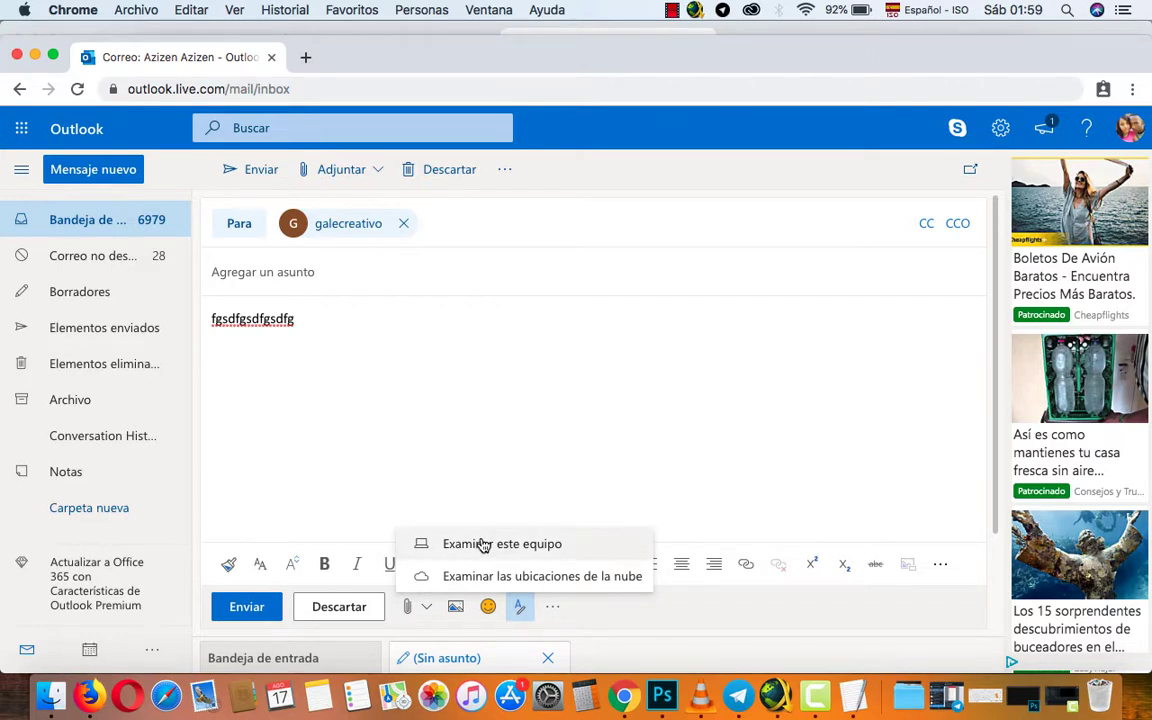
click(480, 544)
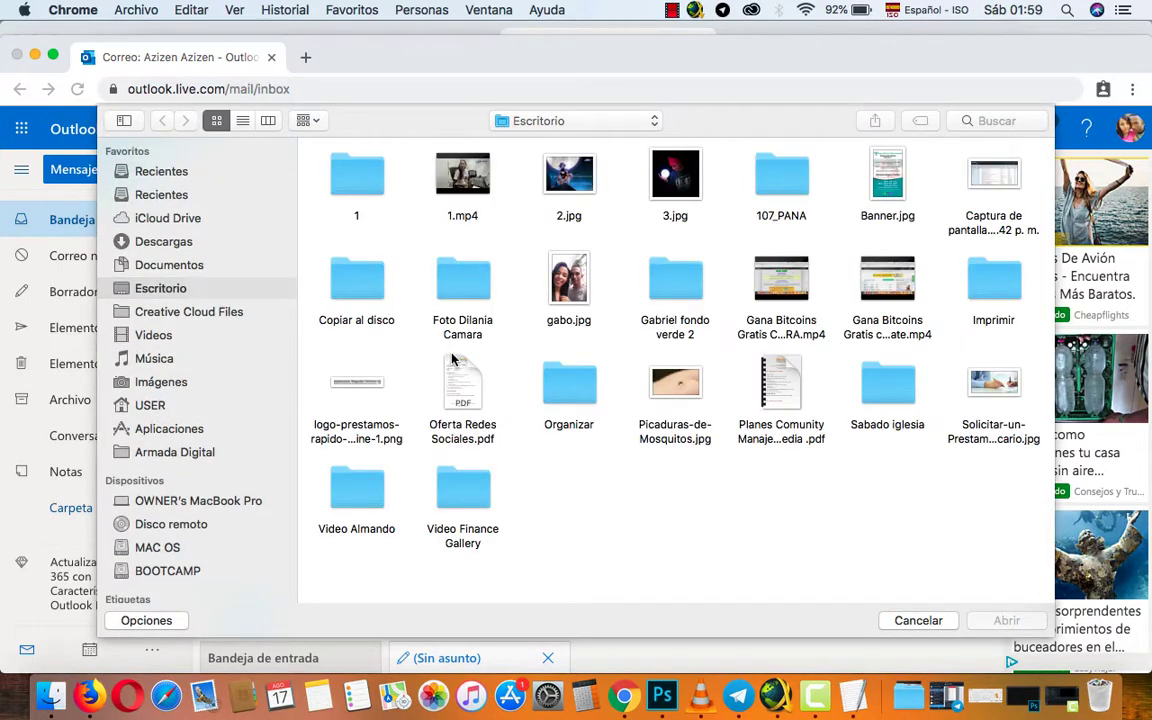
click(918, 620)
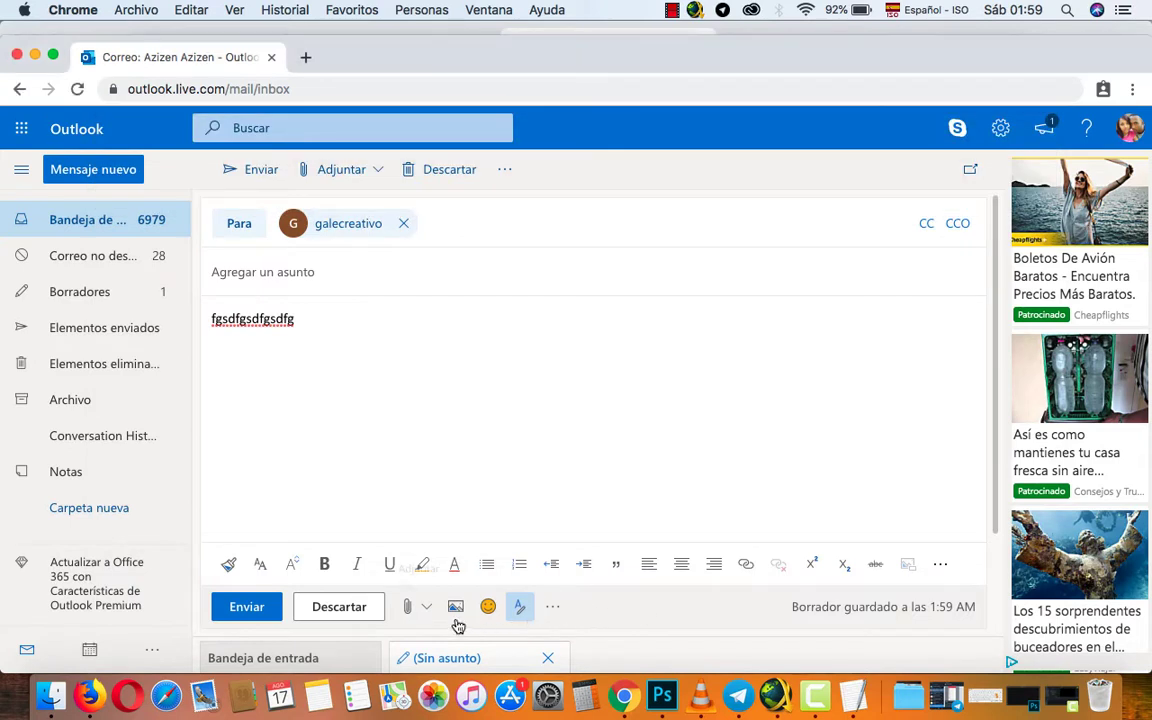
click(409, 610)
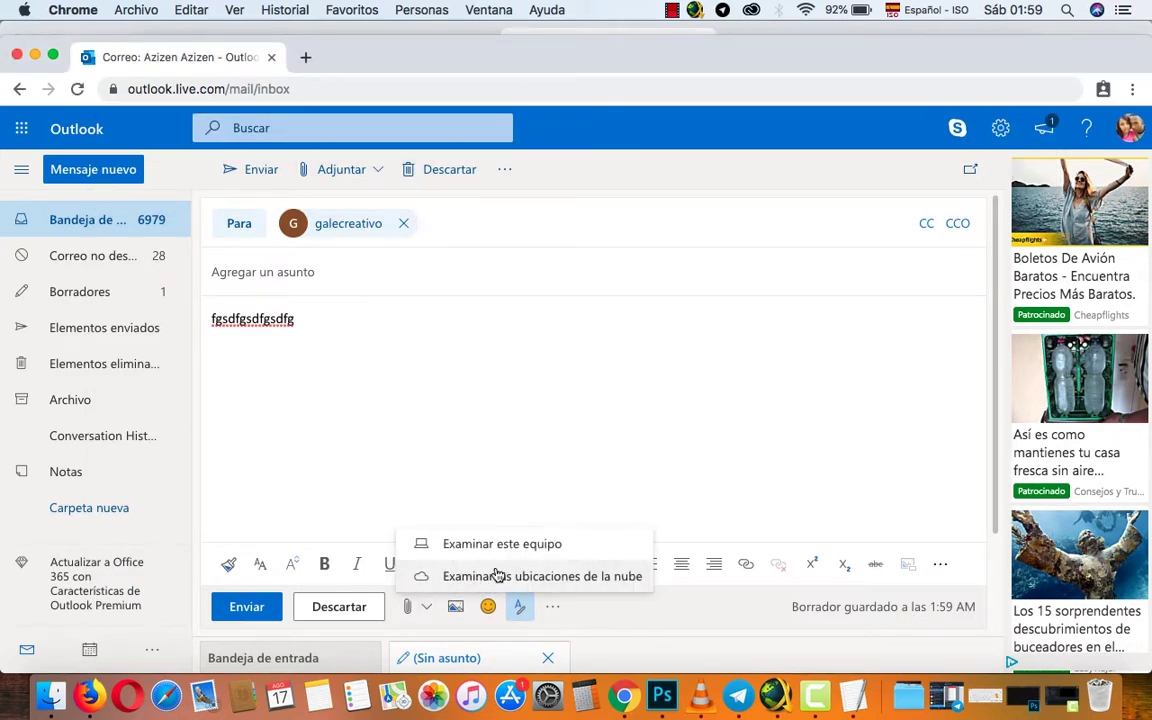
click(395, 425)
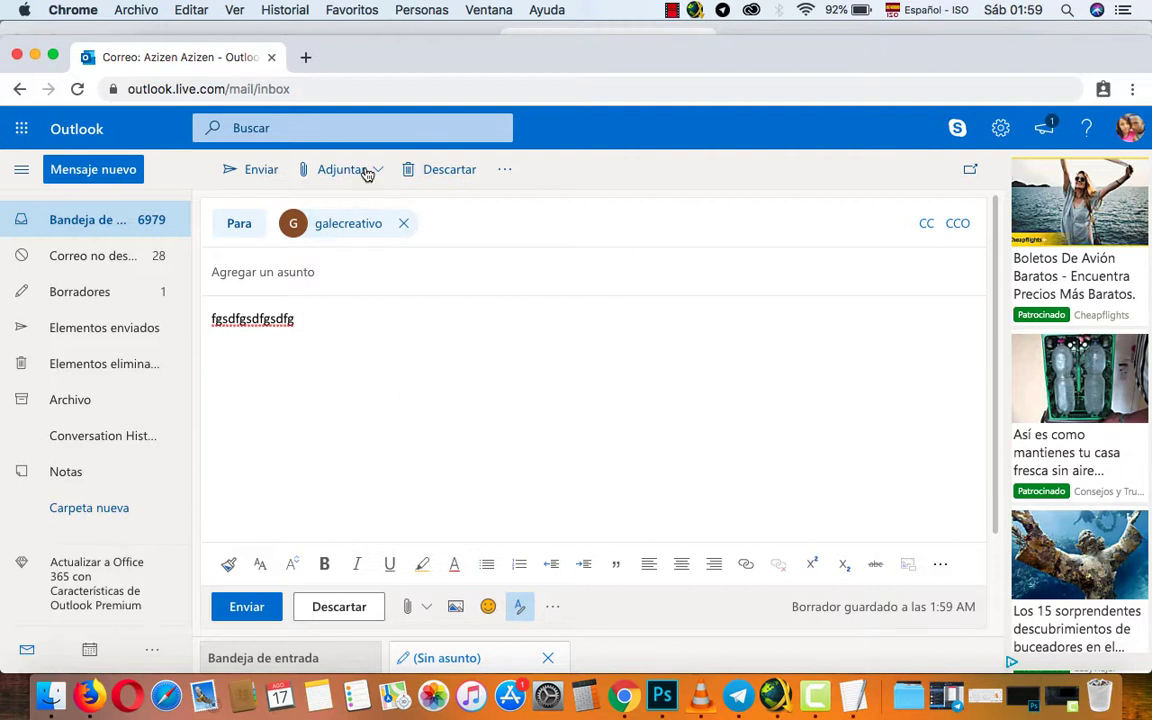
In a new tab, search Google for 'yahoo' and go from Yahoo's sign-in to Crear cuenta.
click(302, 55)
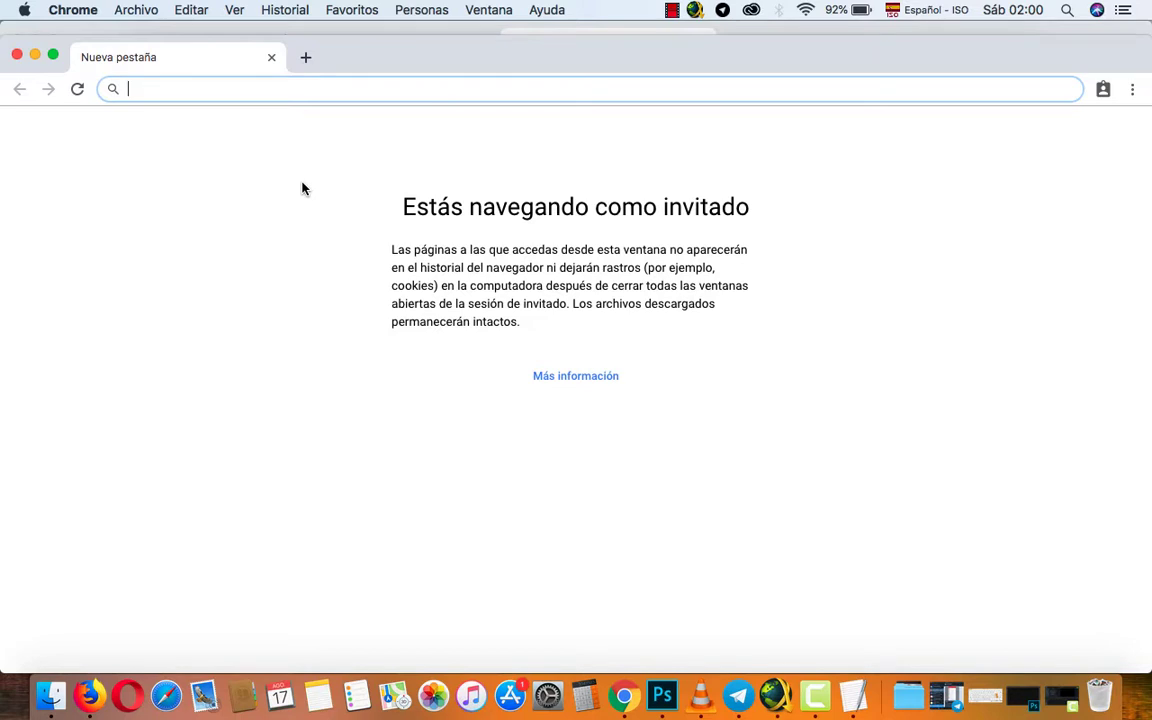
text(yahoo)
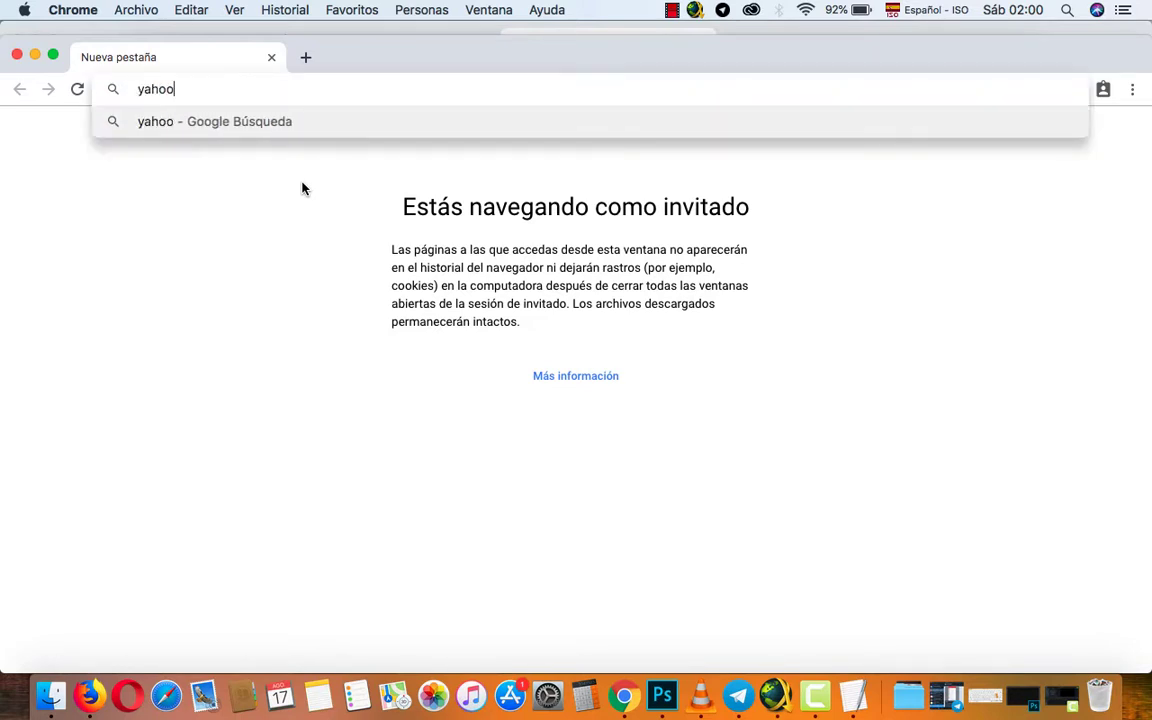
key(Return)
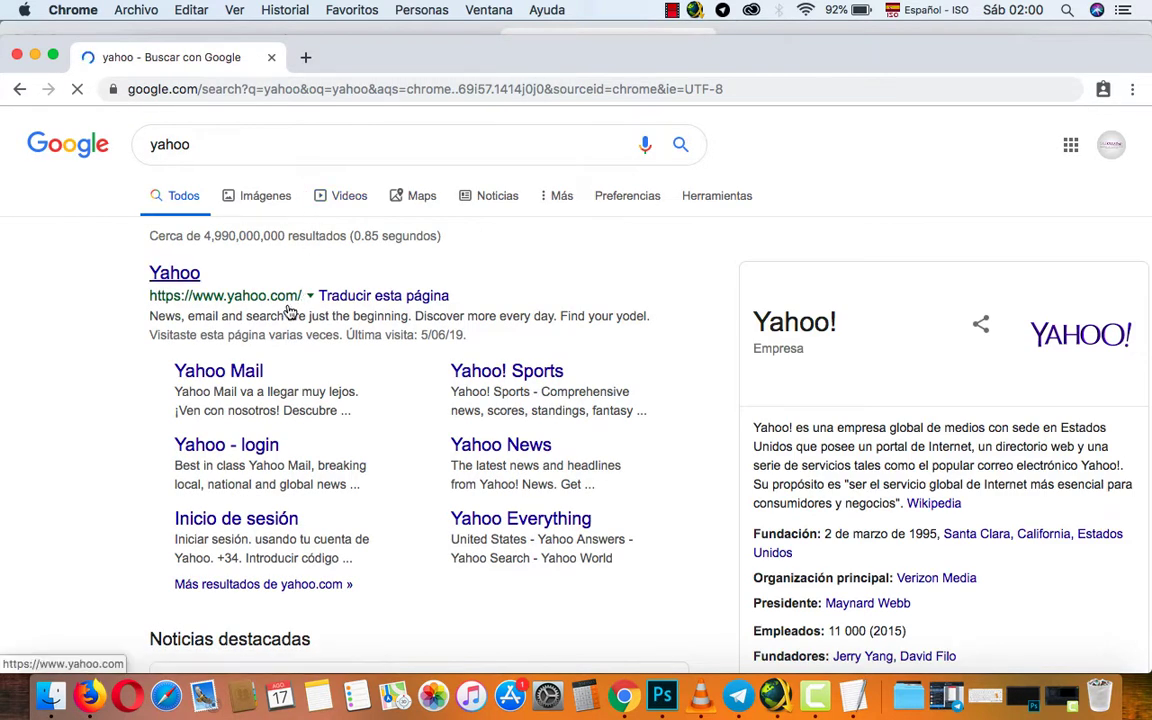
click(174, 276)
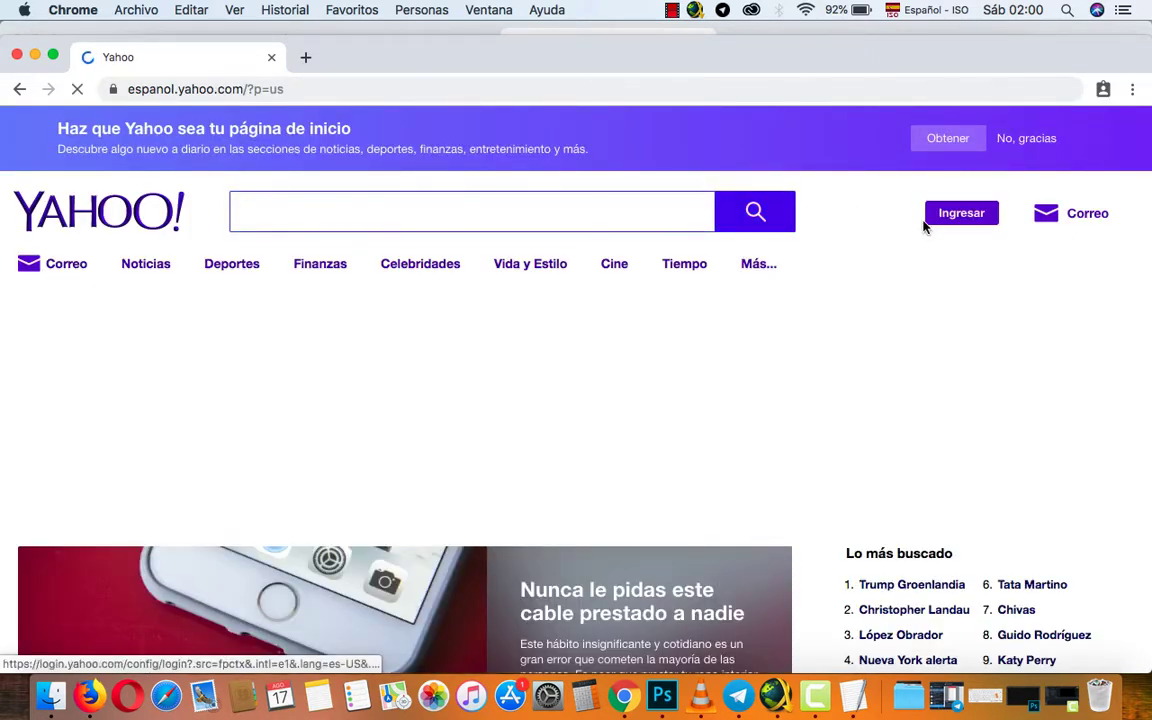
mouse_move(1050, 222)
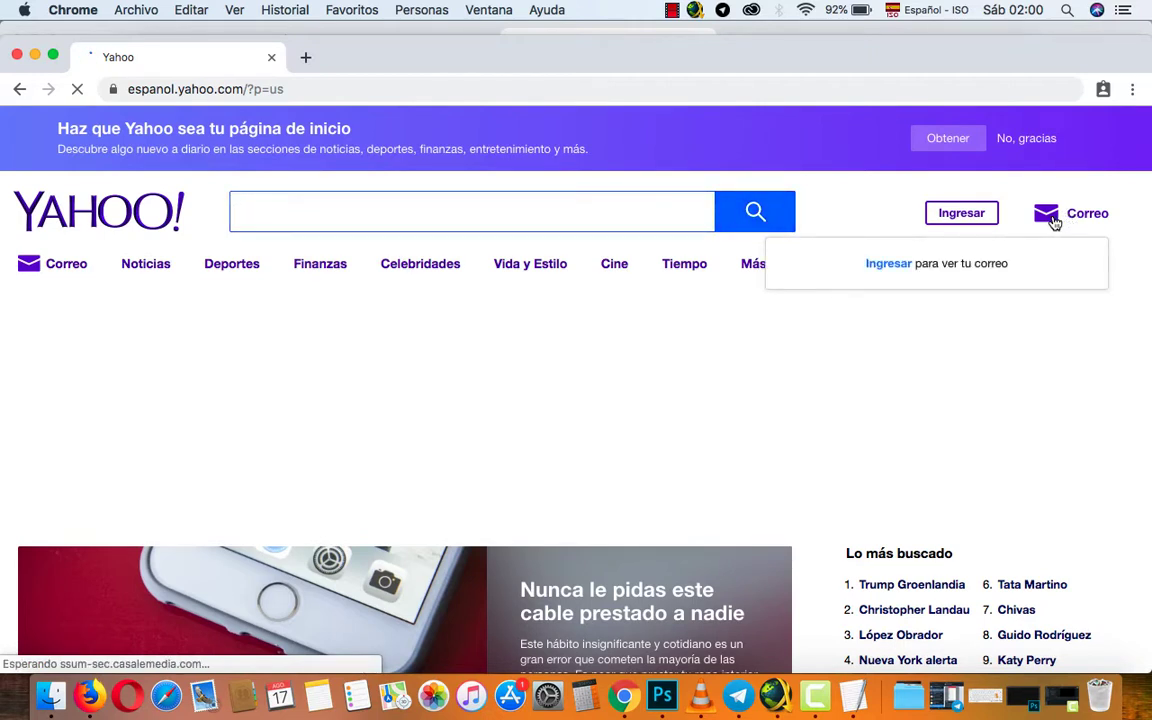
click(961, 214)
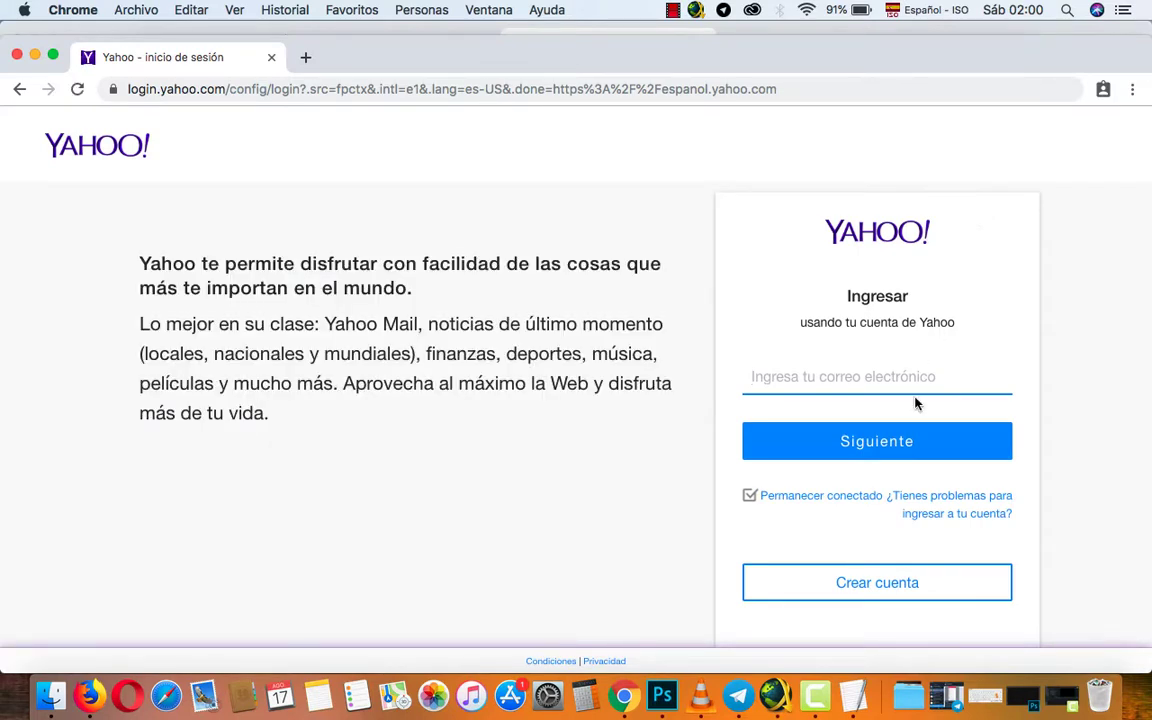
click(868, 592)
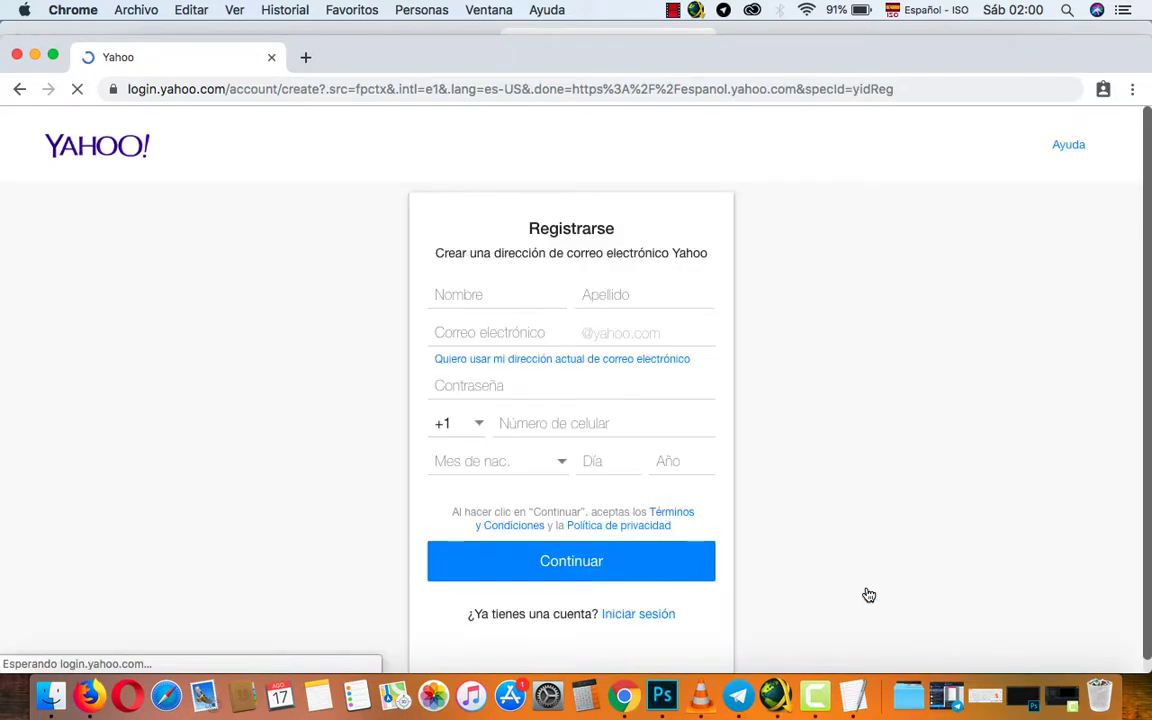
Step through the name, e-mail, password, mobile and birth-date fields of Yahoo's form, leaving them empty.
click(479, 301)
click(592, 297)
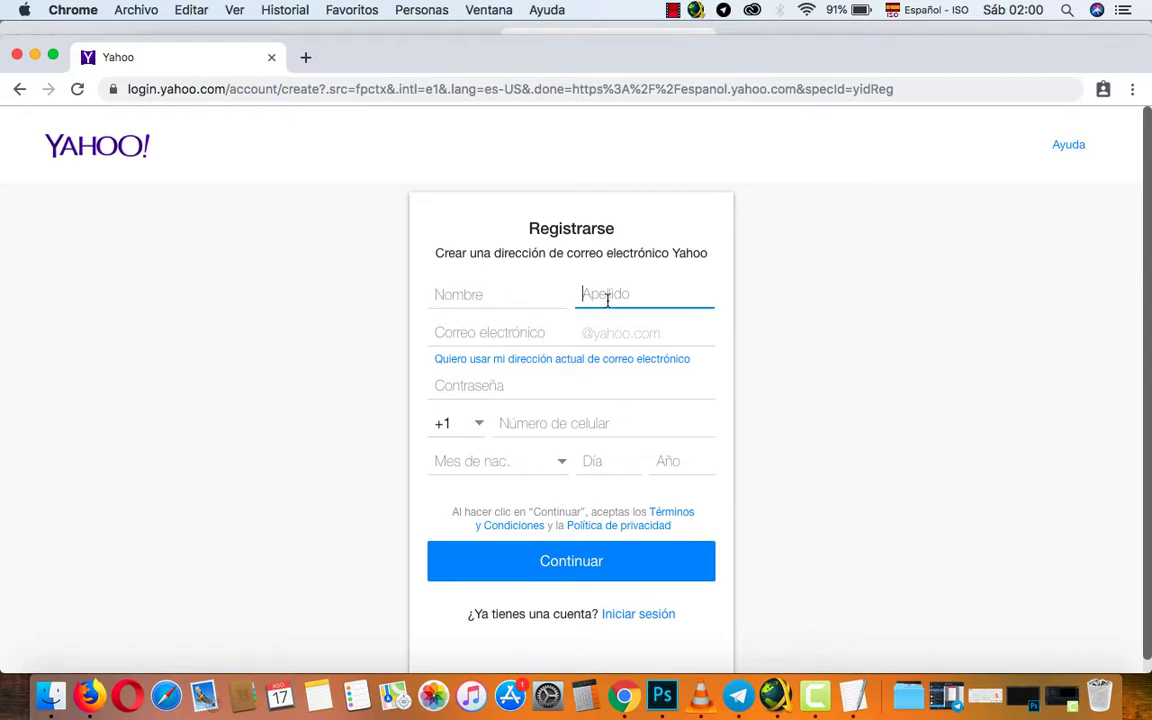
click(445, 330)
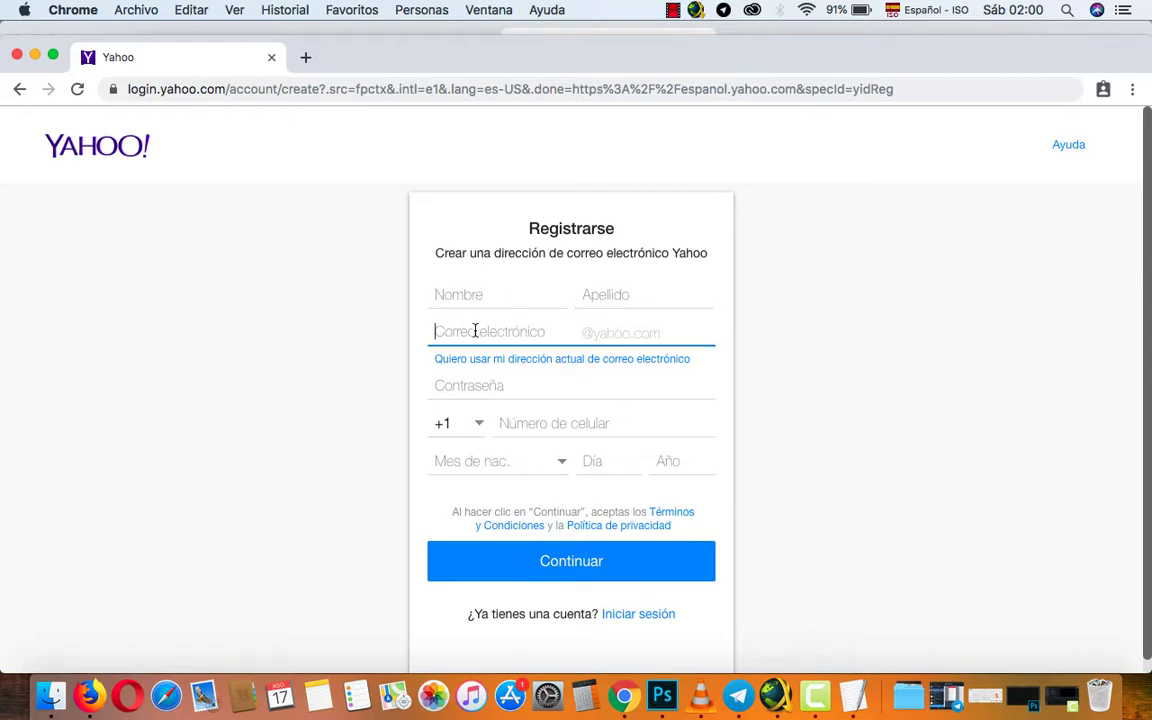
click(521, 427)
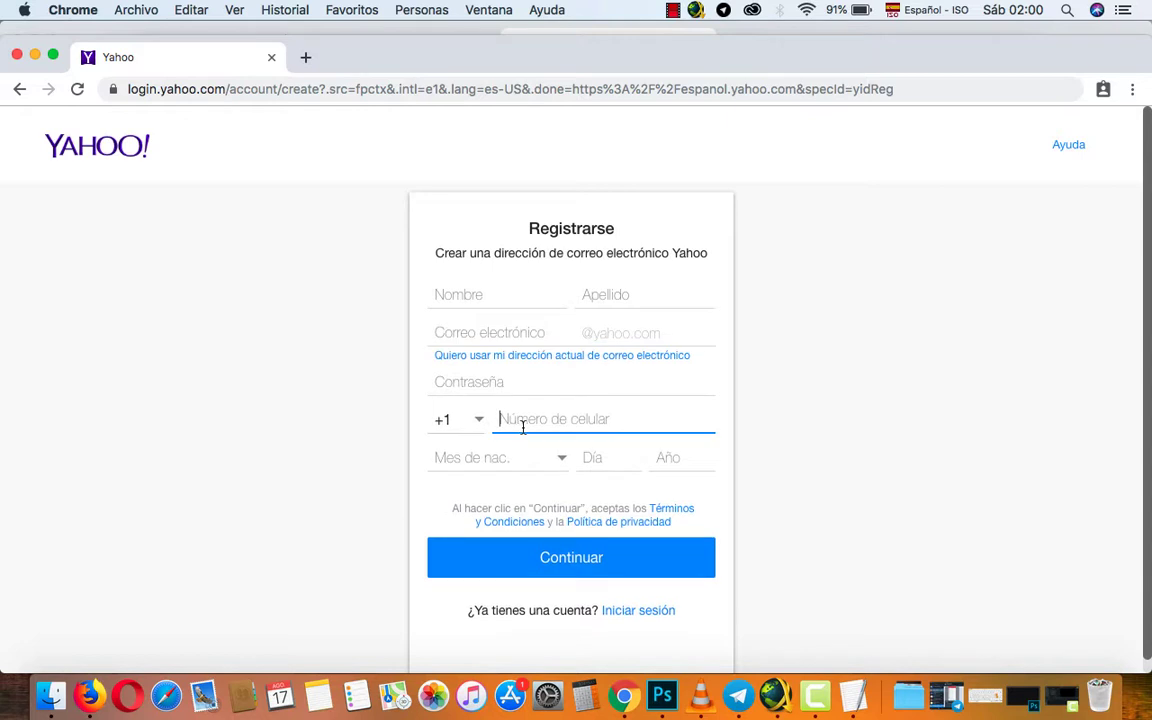
click(477, 472)
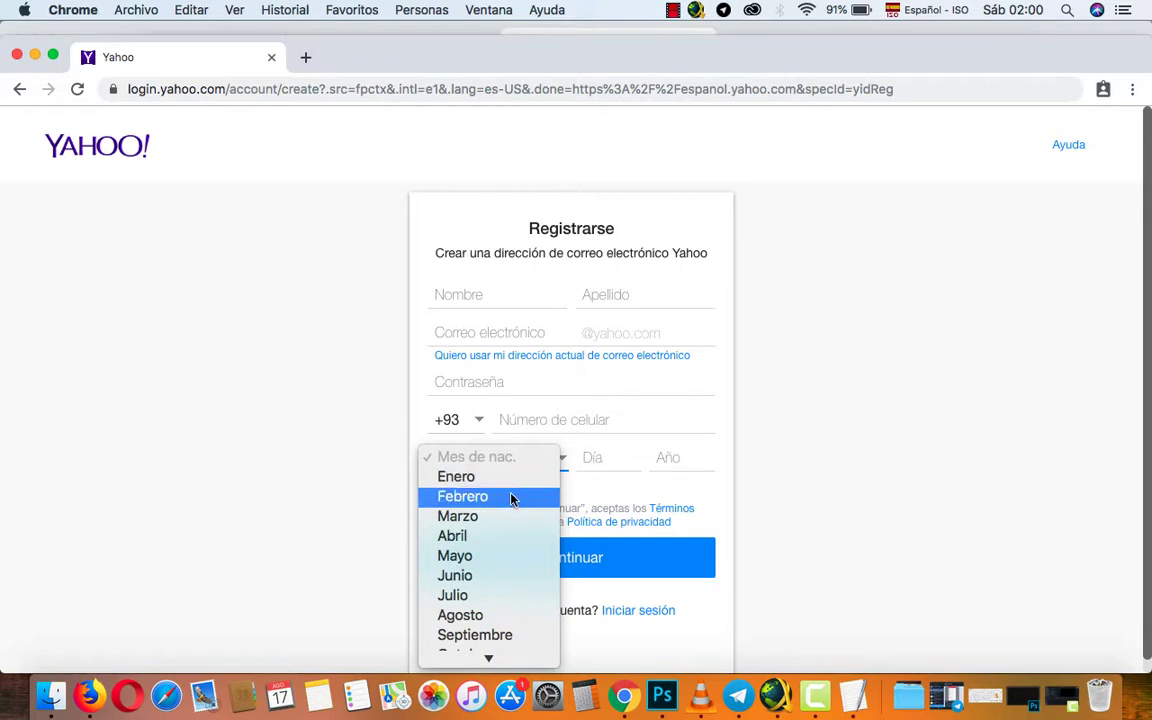
click(620, 465)
click(677, 468)
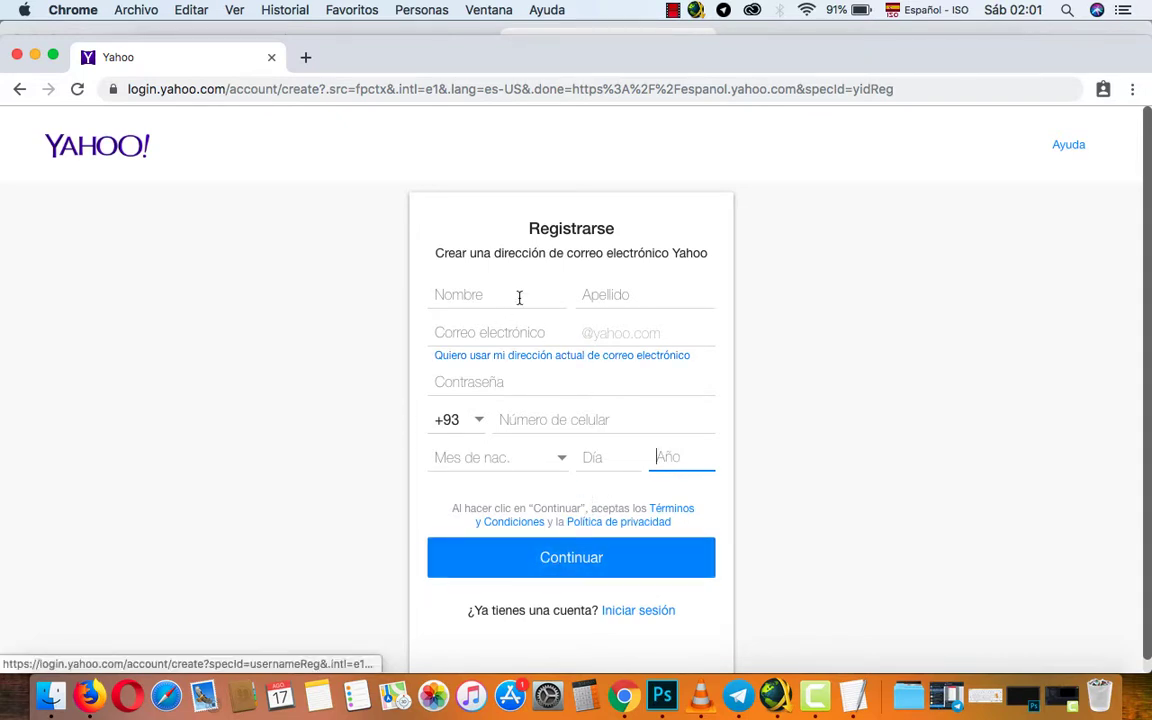
click(468, 296)
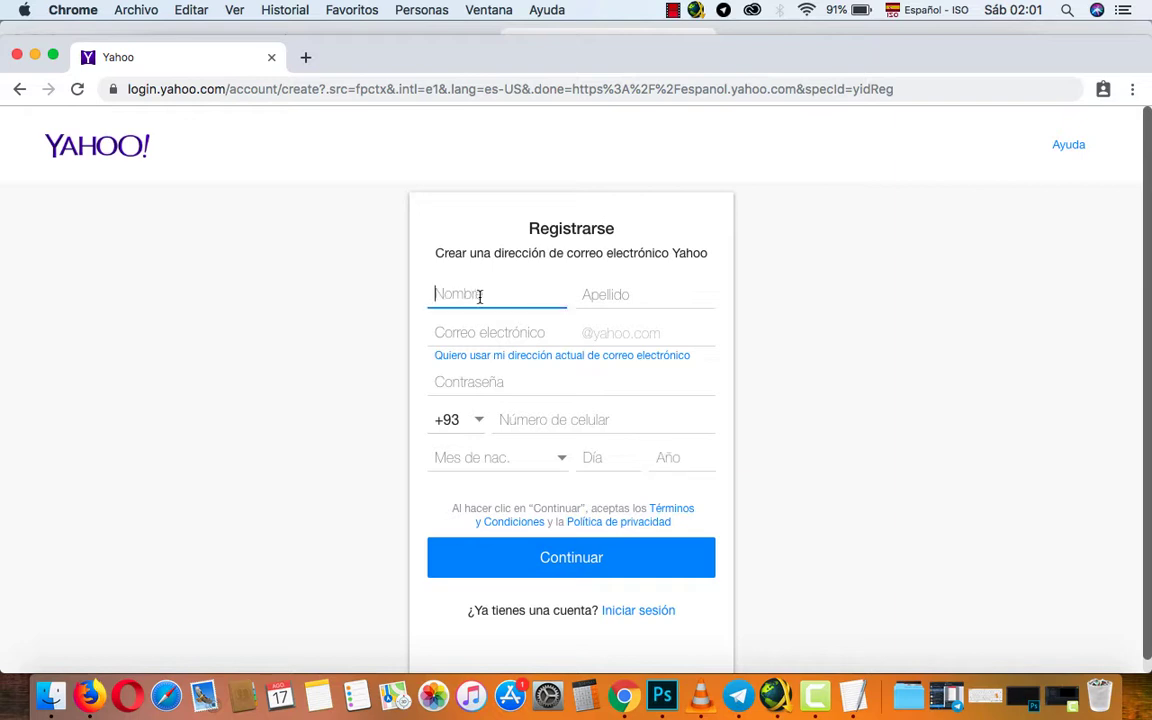
click(496, 335)
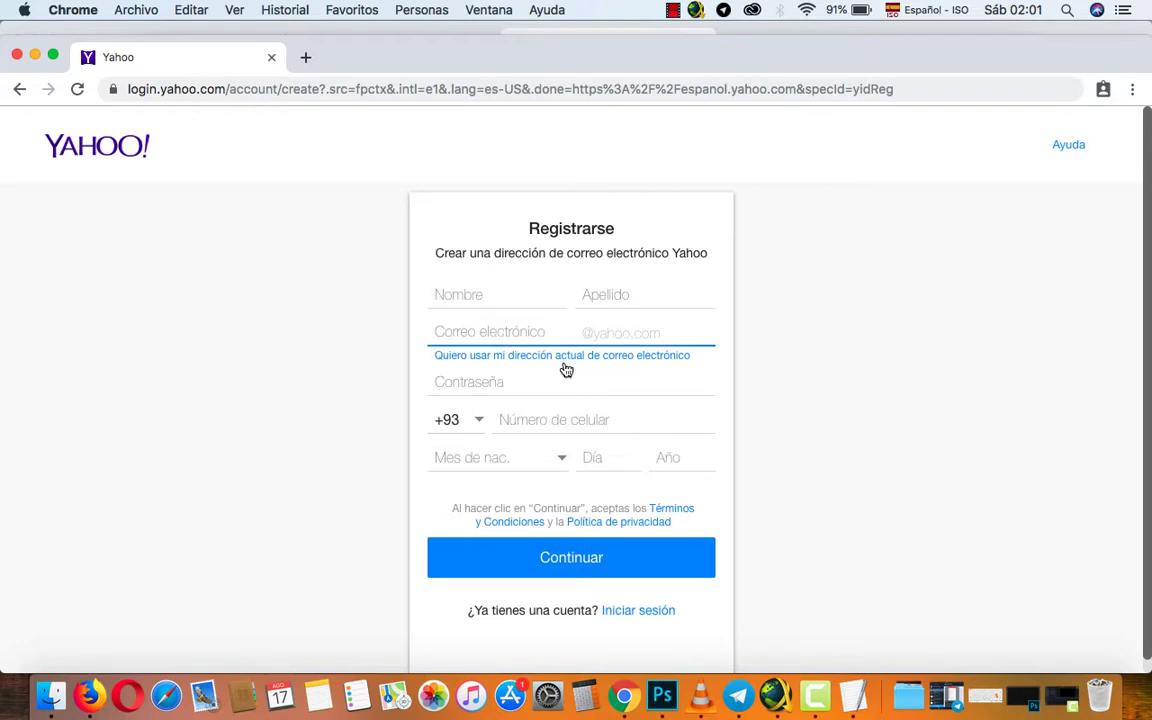
click(493, 386)
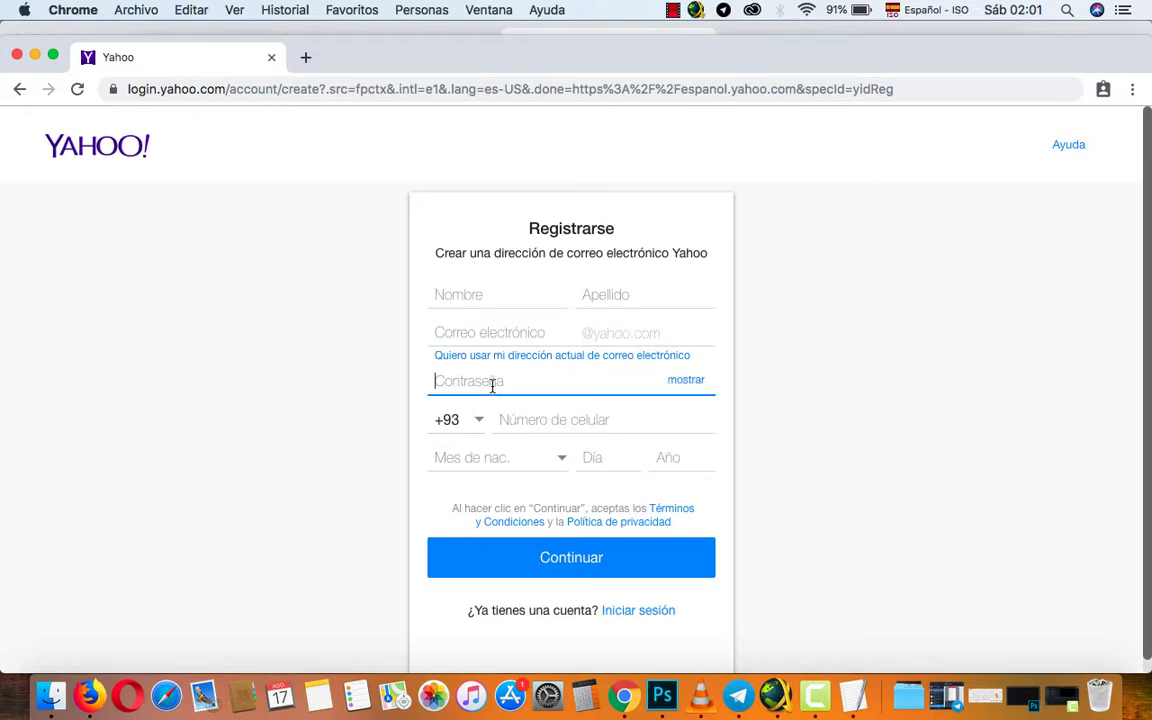
click(531, 421)
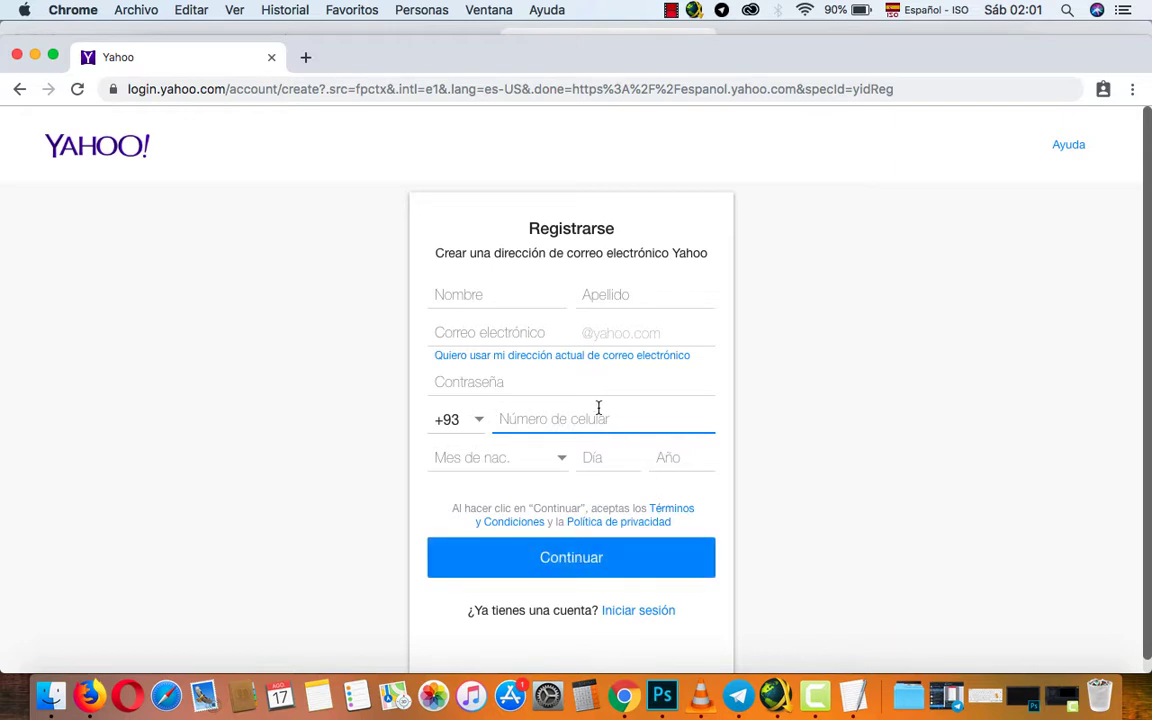
Sign in with the existing Yahoo account and open Correo.
click(628, 614)
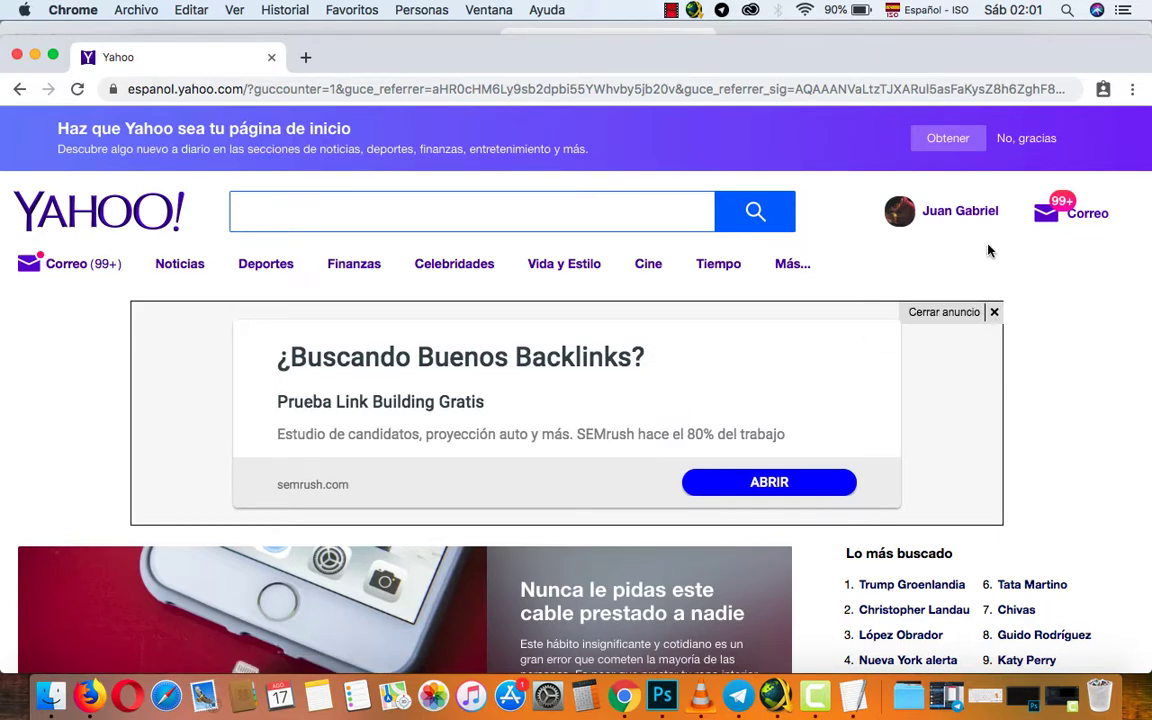
click(1085, 214)
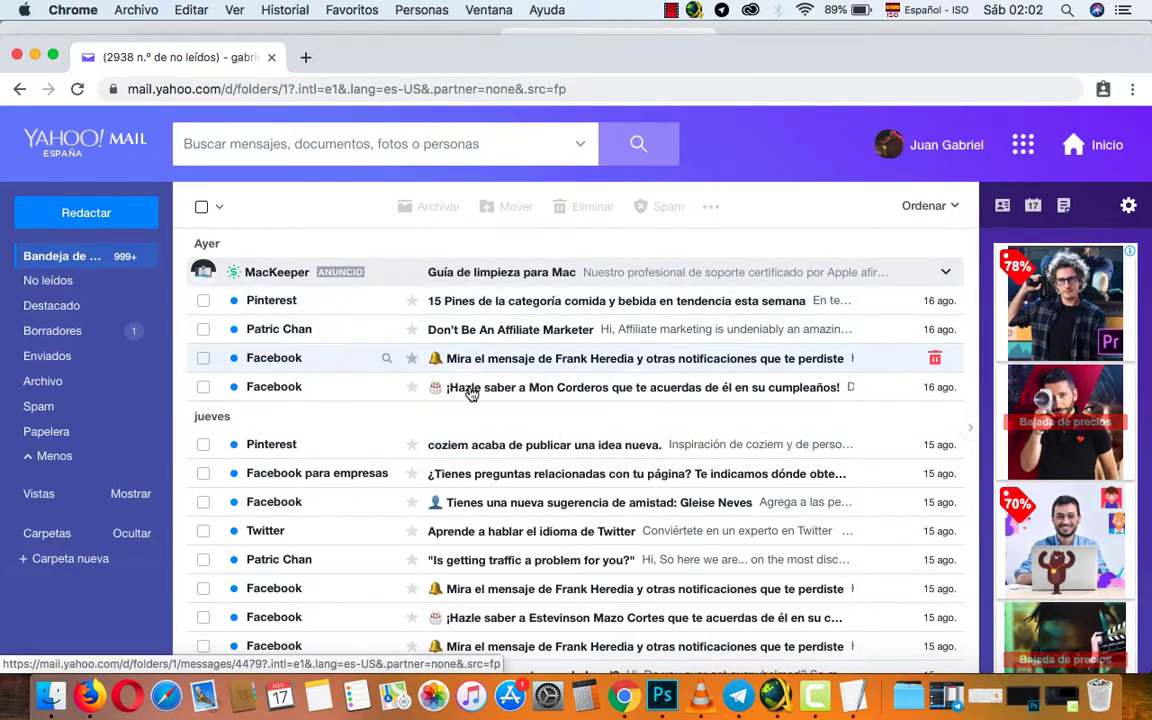
Collapse and re-expand the folder list, then start a new message with Redactar.
scroll(478, 399, down, 4)
scroll(478, 399, up, 4)
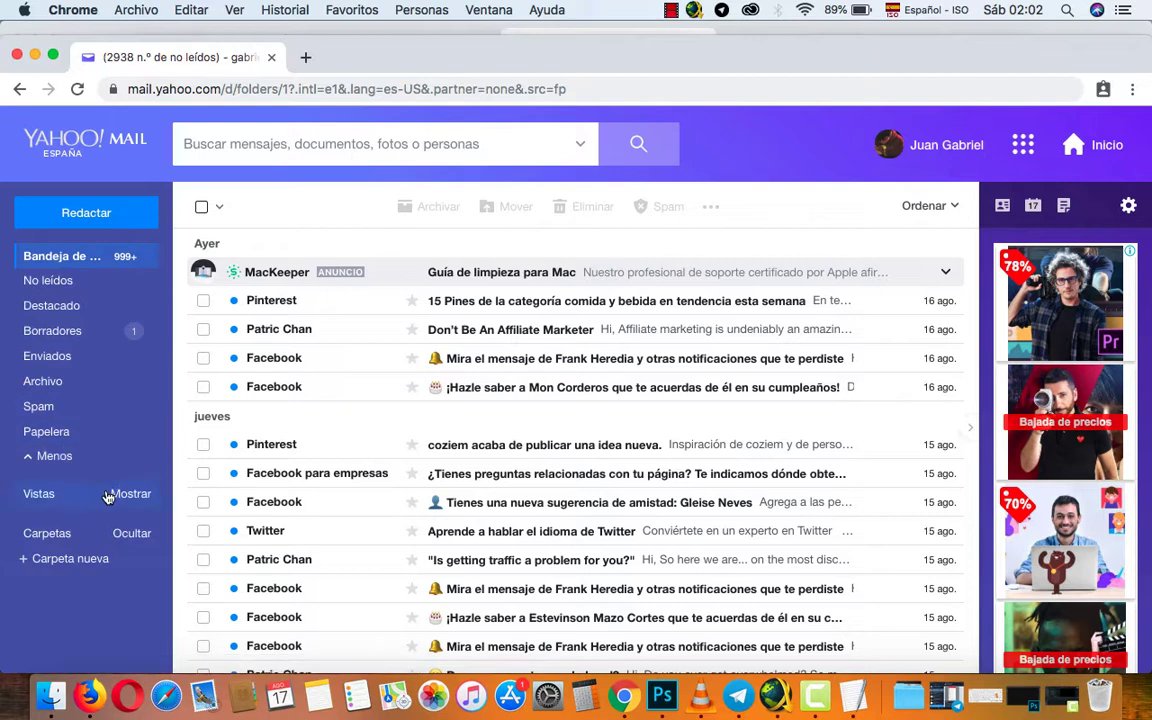
click(30, 456)
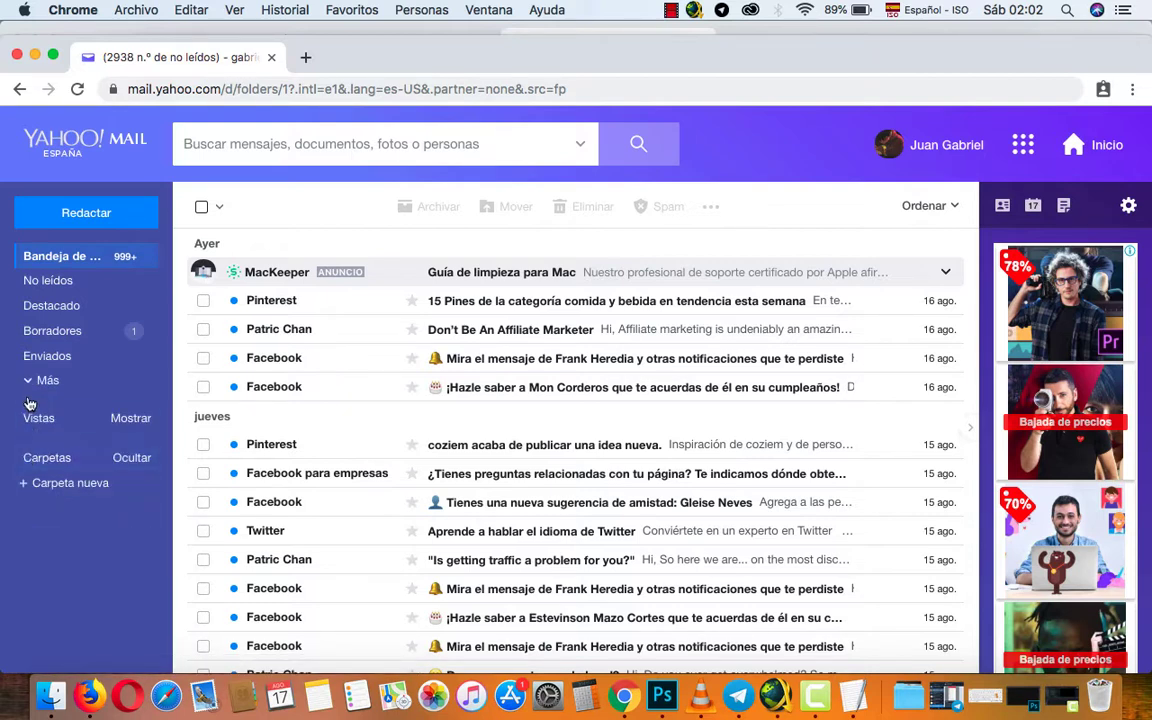
click(27, 381)
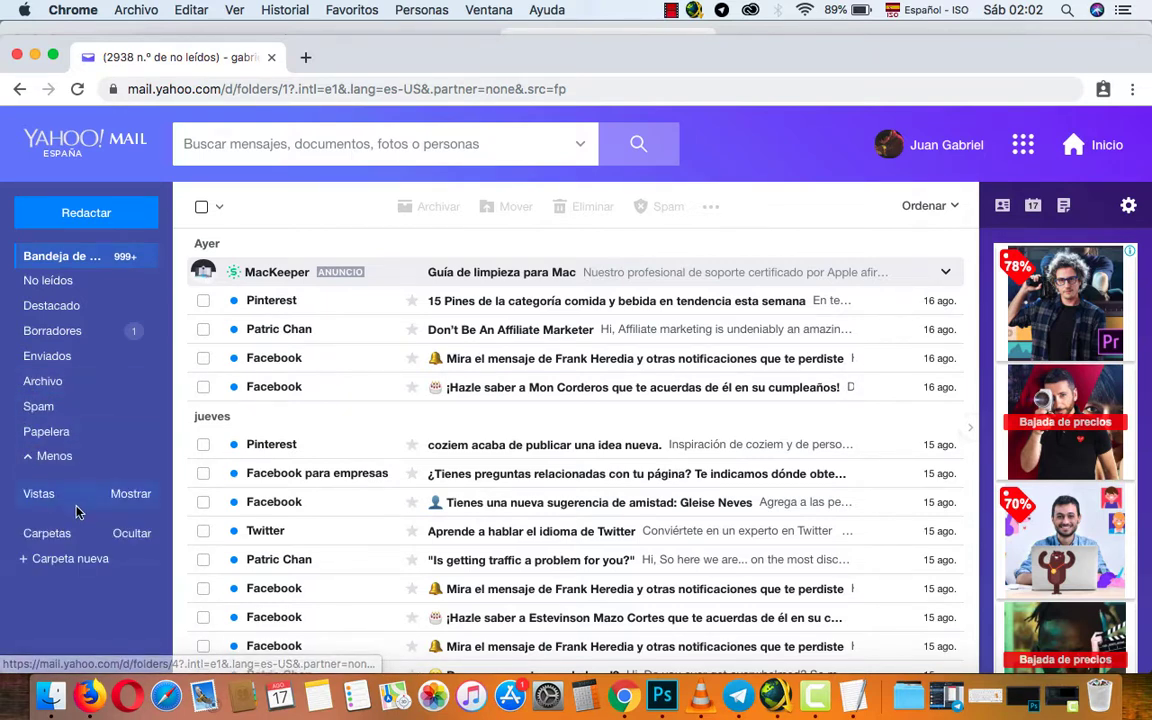
click(100, 212)
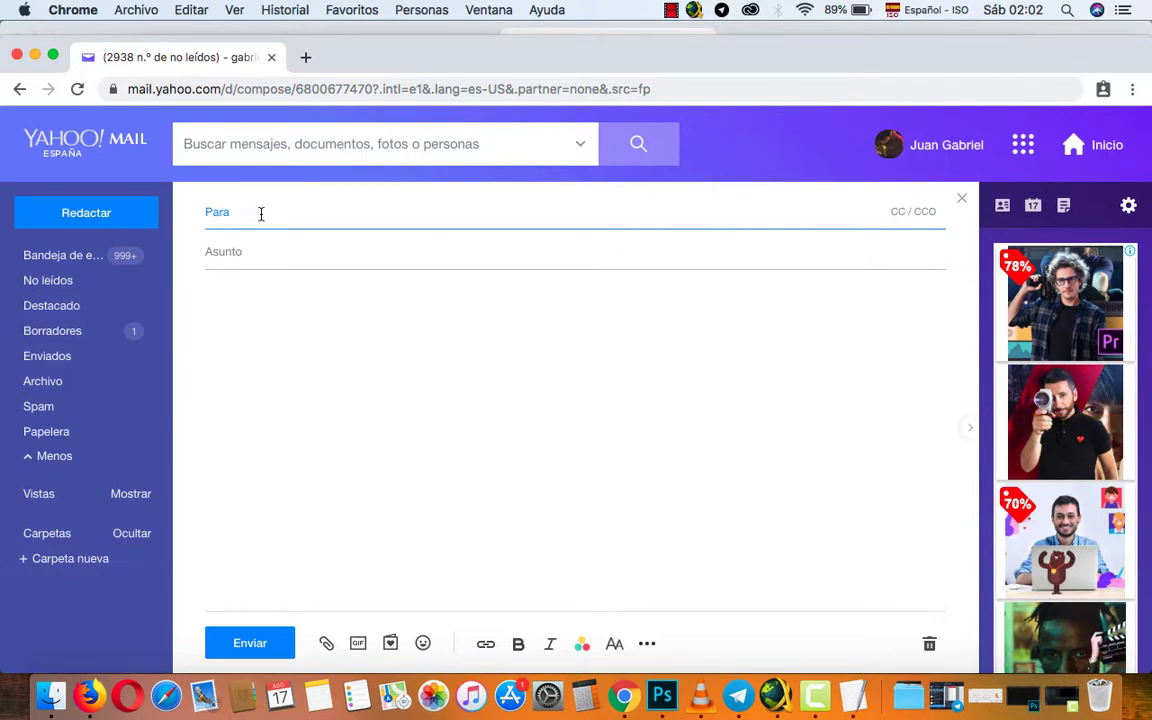
Address the message to the suggested Hotmail contact with subject Prueba and body 'asfadfadfadfadf'.
text(g)
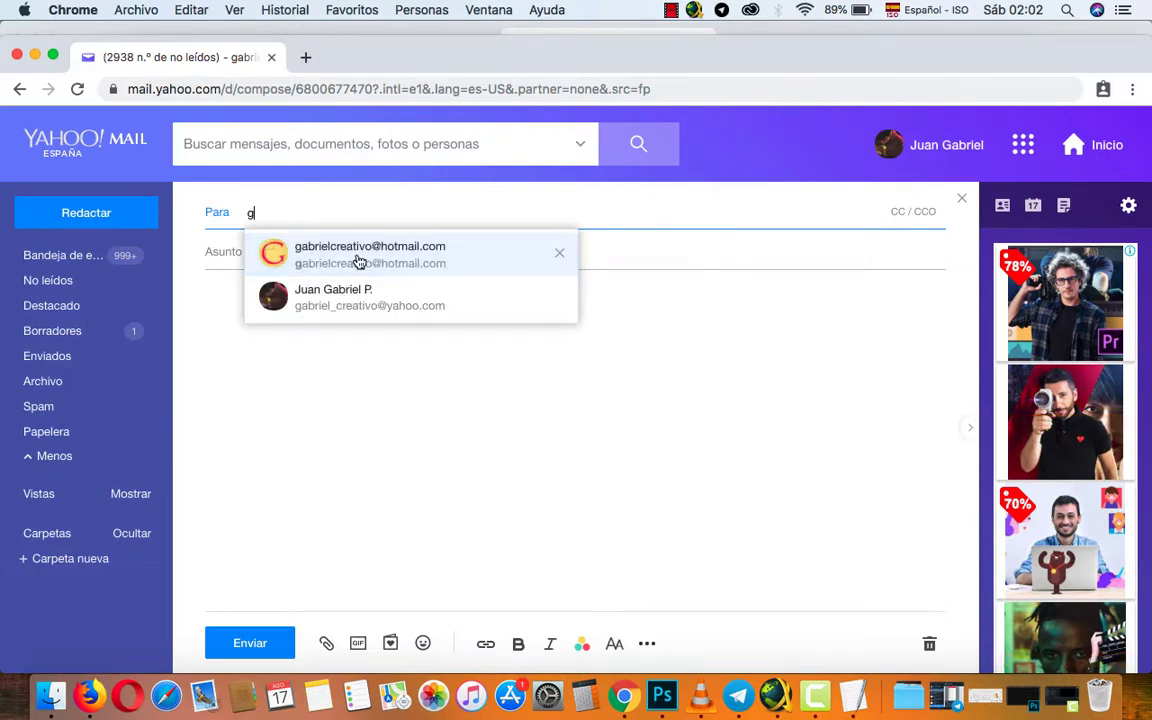
click(410, 263)
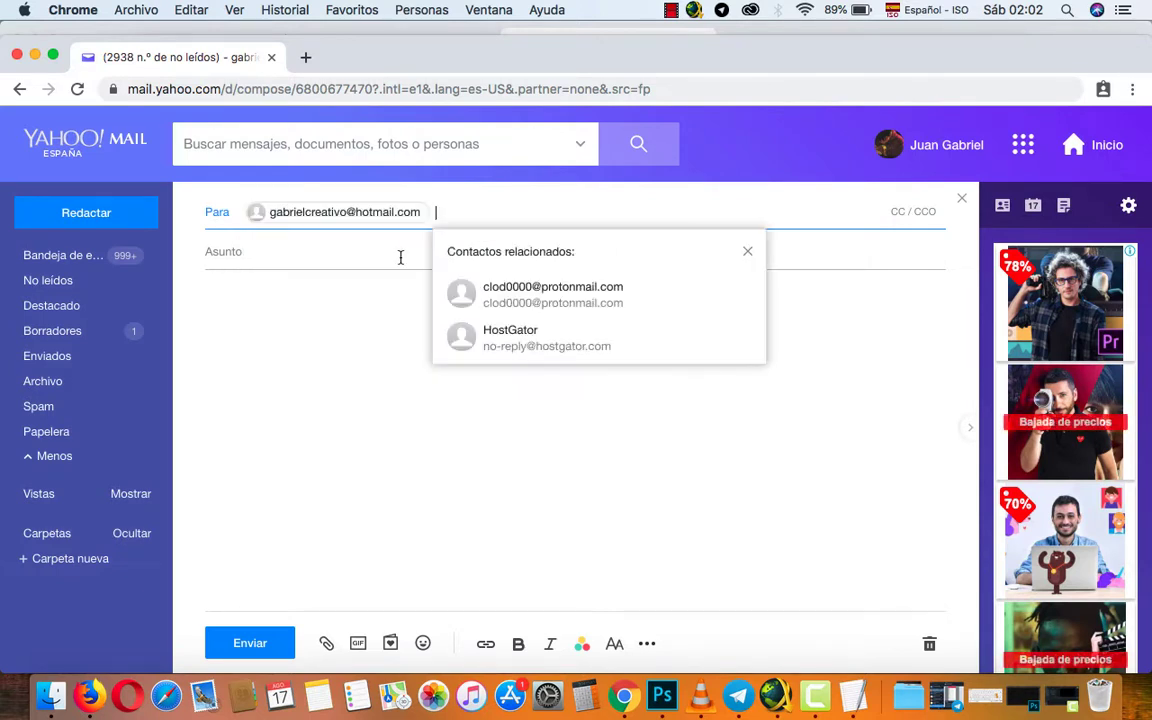
click(281, 260)
text(Prueba)
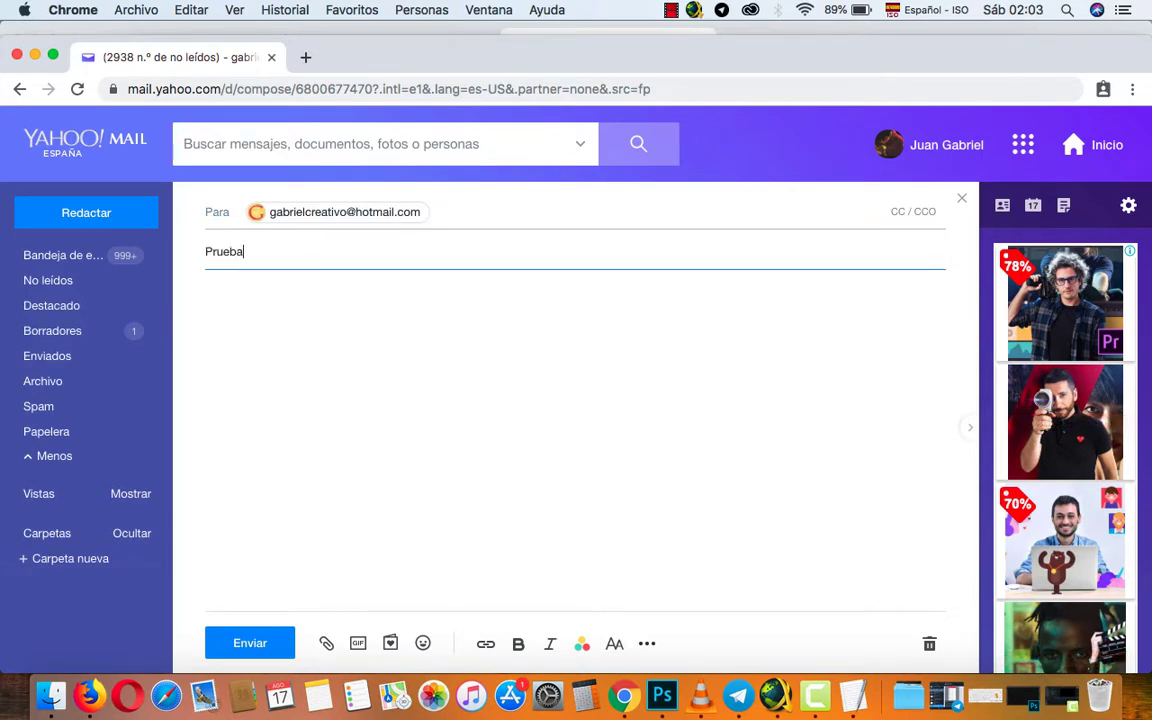
click(244, 314)
text(asfadfadfadfadf)
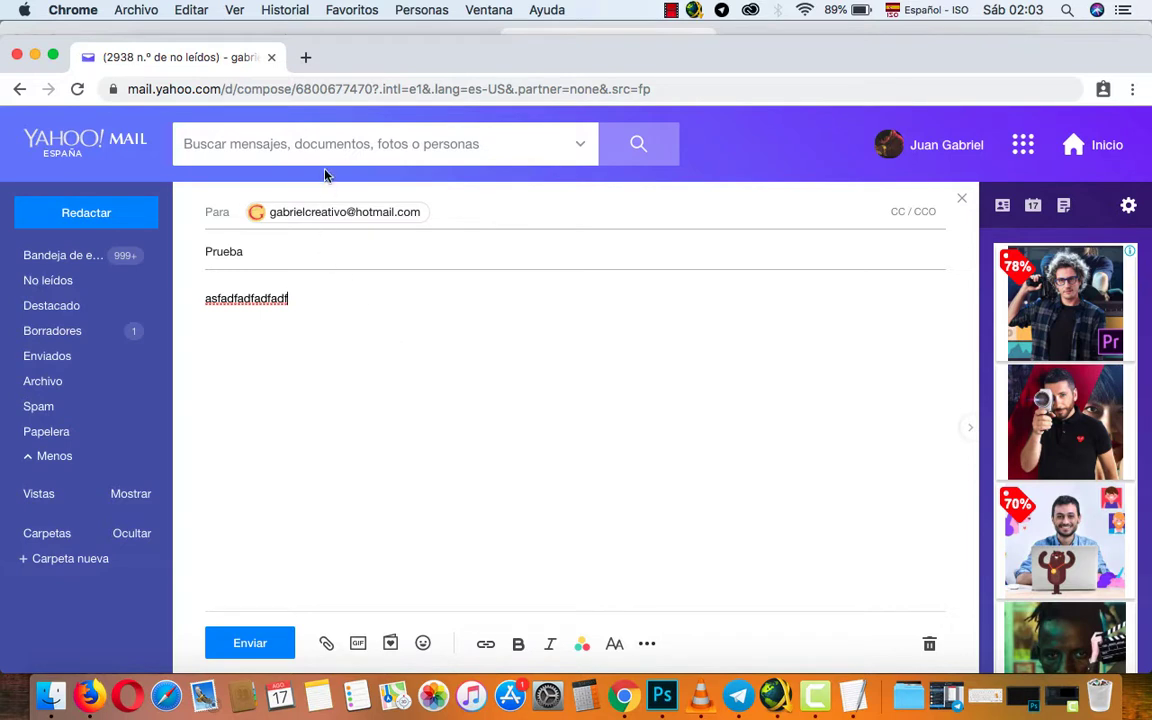
Cancel closing the mail tab to keep the draft, and open a new blank tab.
click(272, 58)
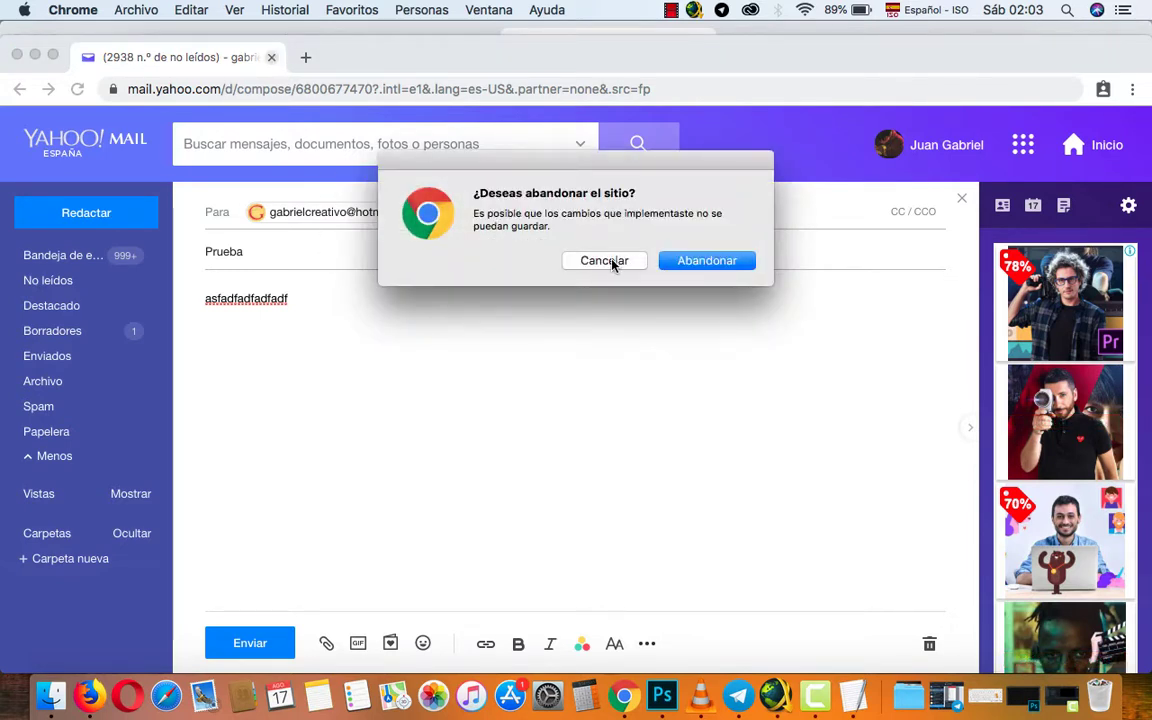
click(612, 260)
click(306, 57)
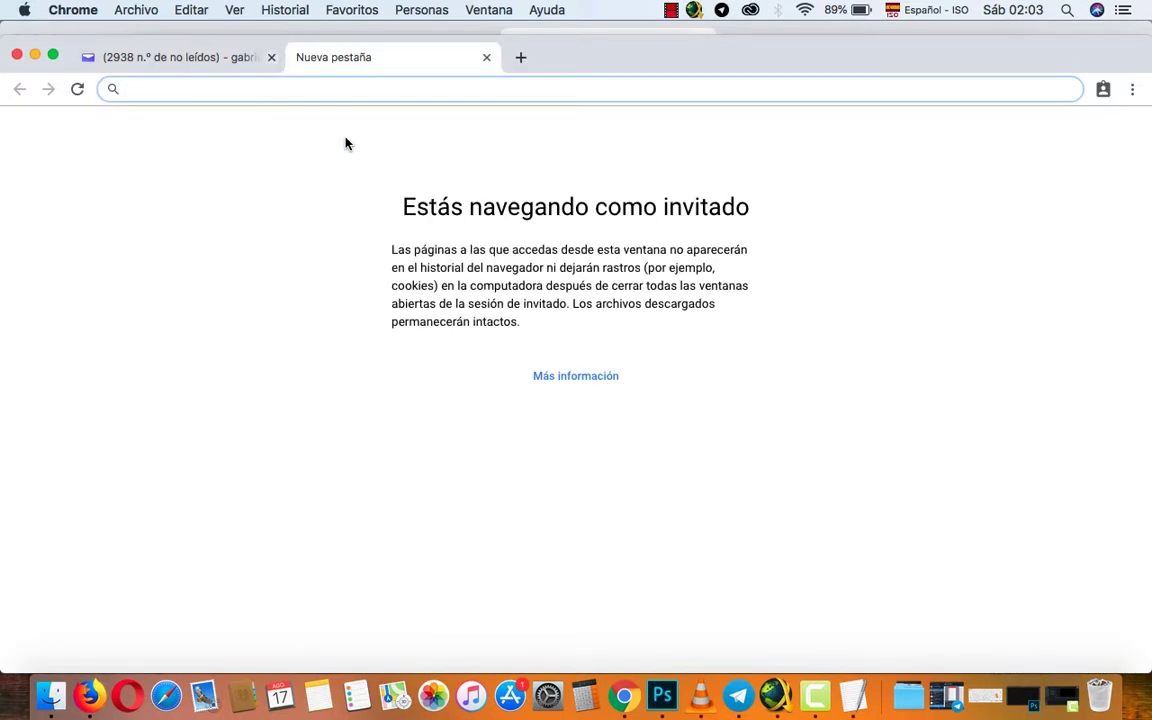